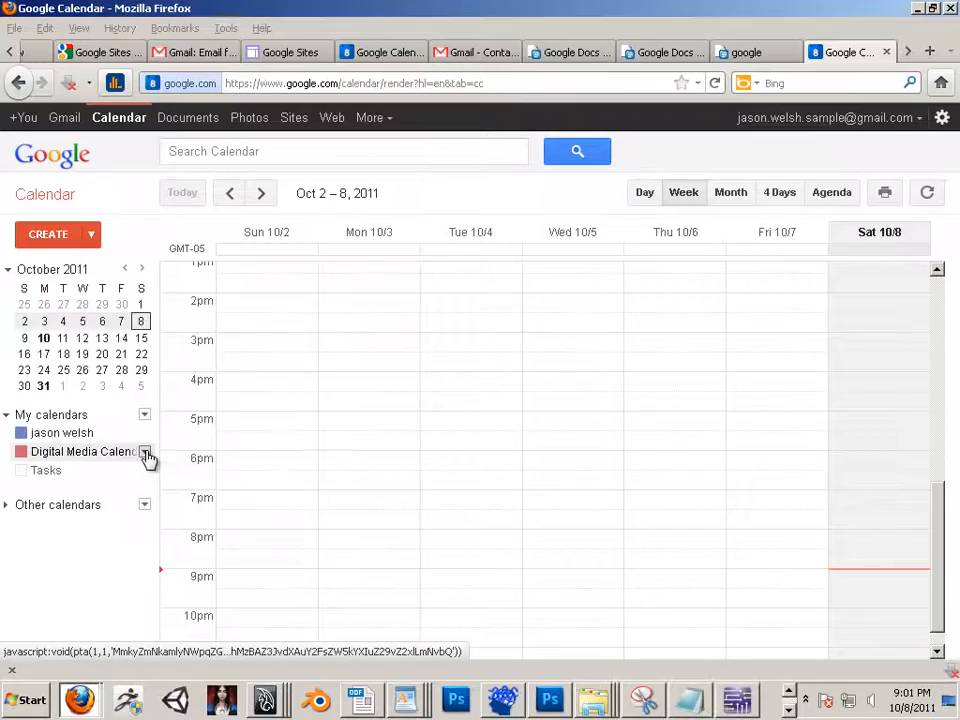
click(144, 452)
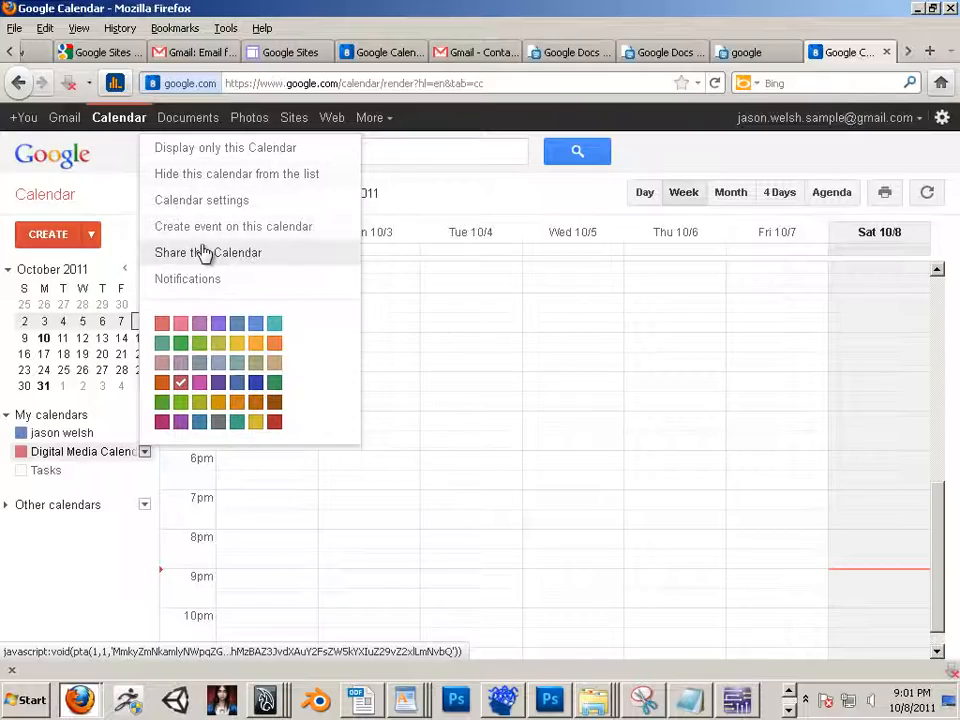
click(64, 563)
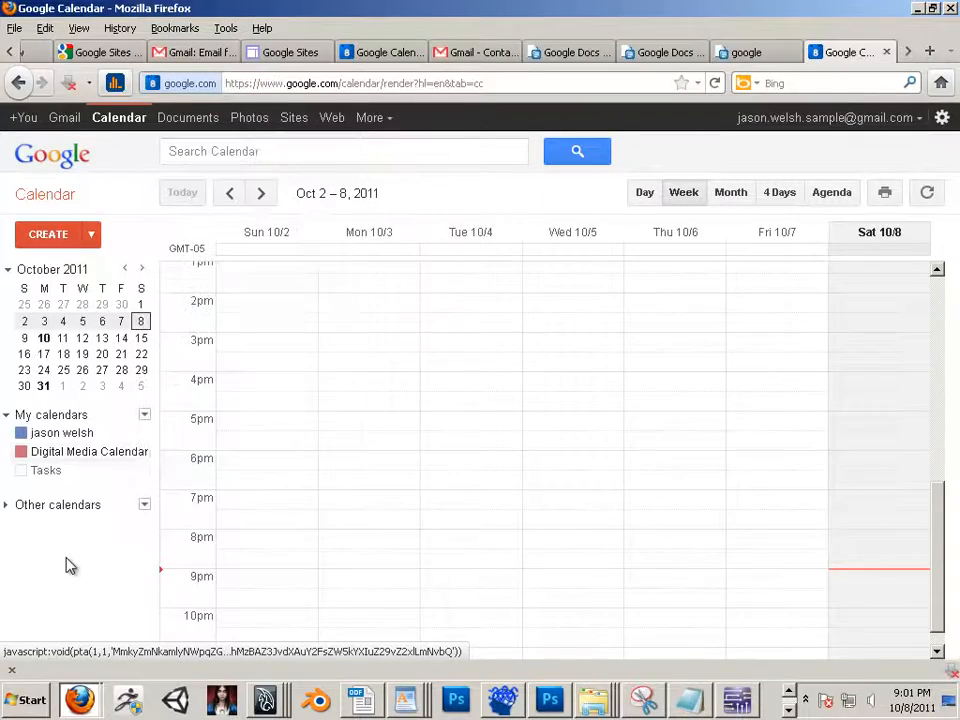
Step: Examine the details, time zone and sharing fields of the new calendar form, and return to the calendar without creating one
click(145, 415)
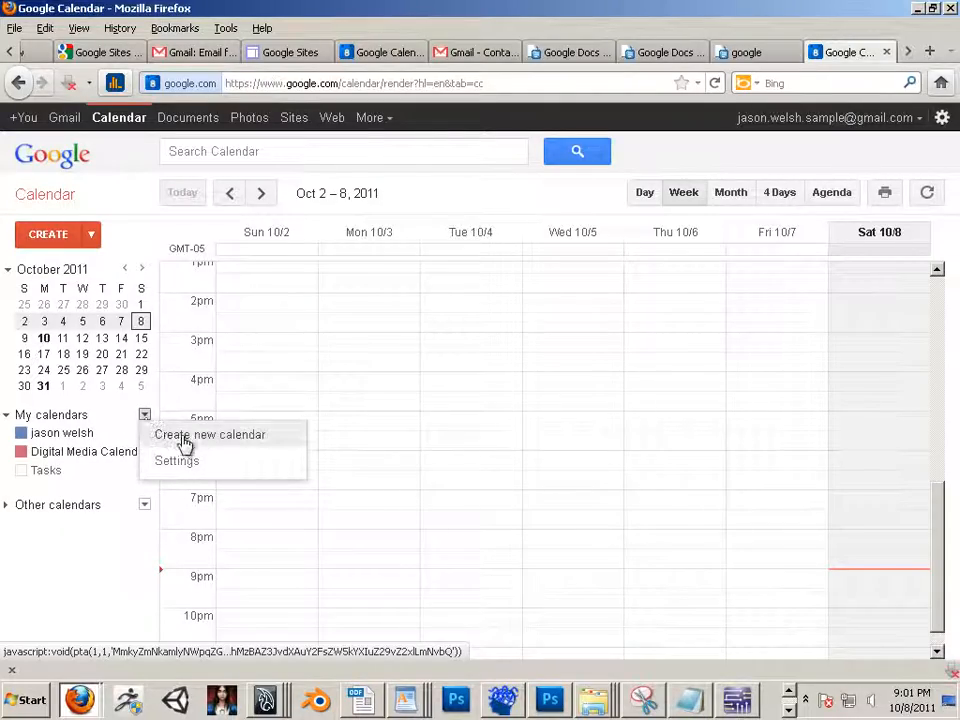
click(185, 443)
scroll(310, 480, down, 4)
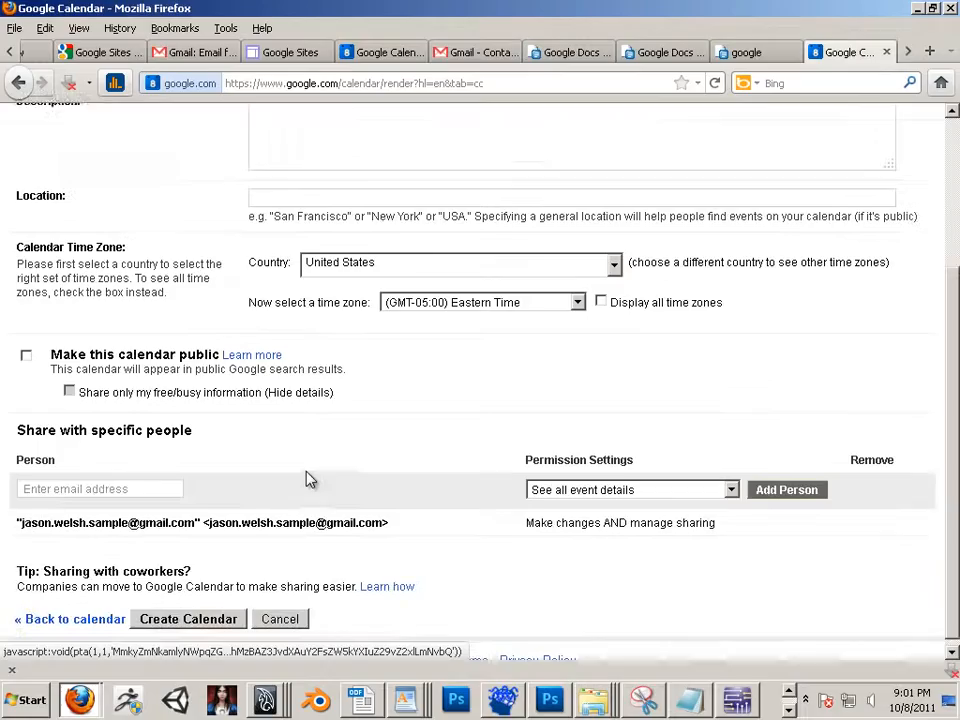
scroll(297, 466, up, 4)
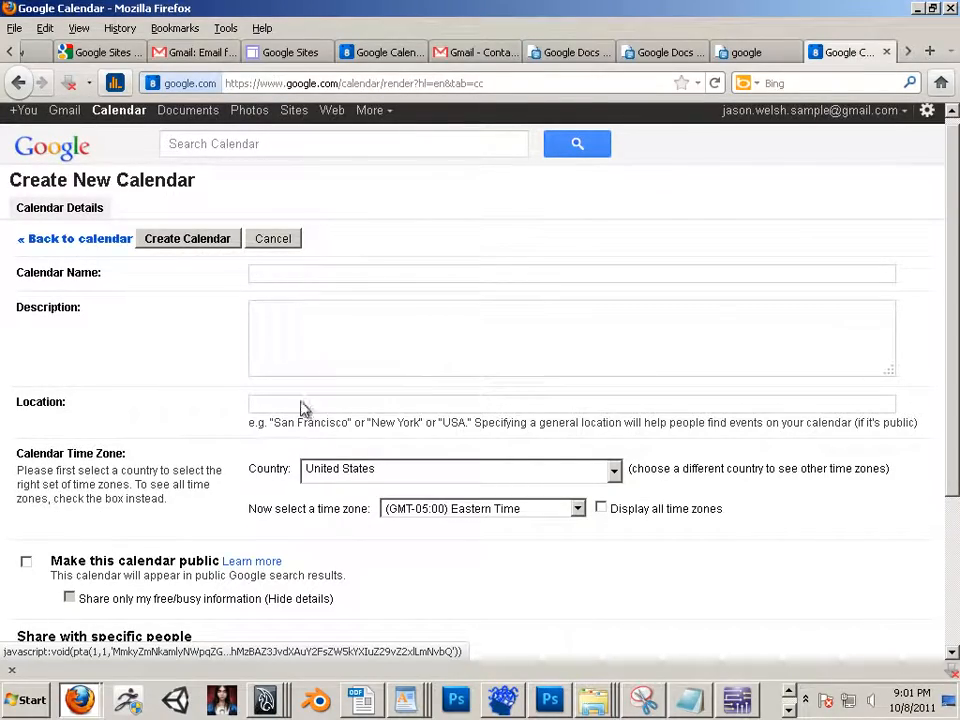
click(275, 270)
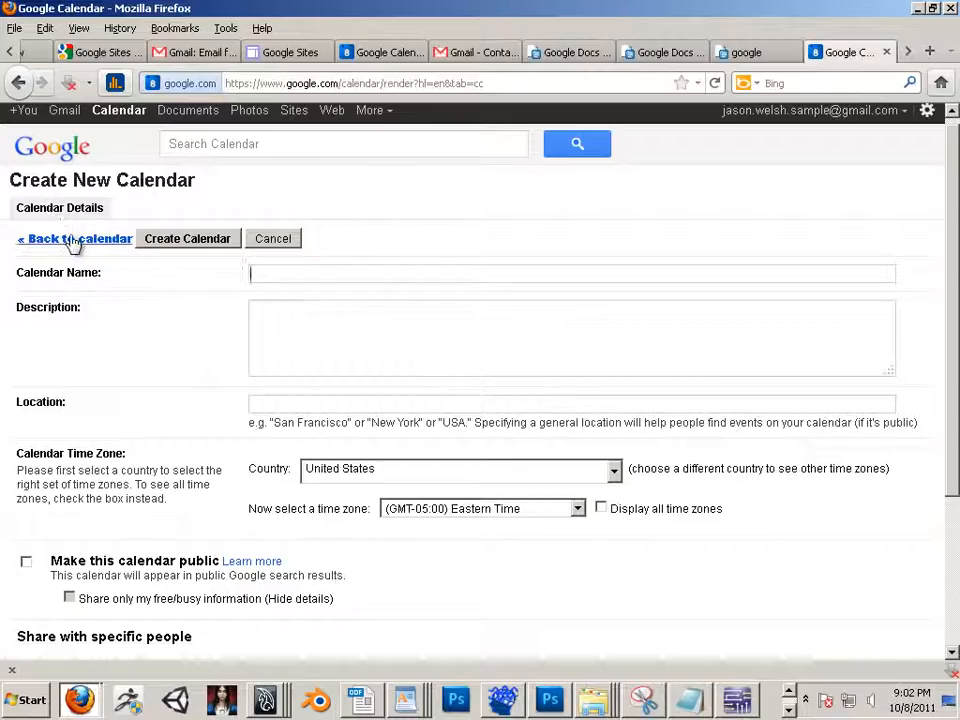
scroll(478, 567, down, 4)
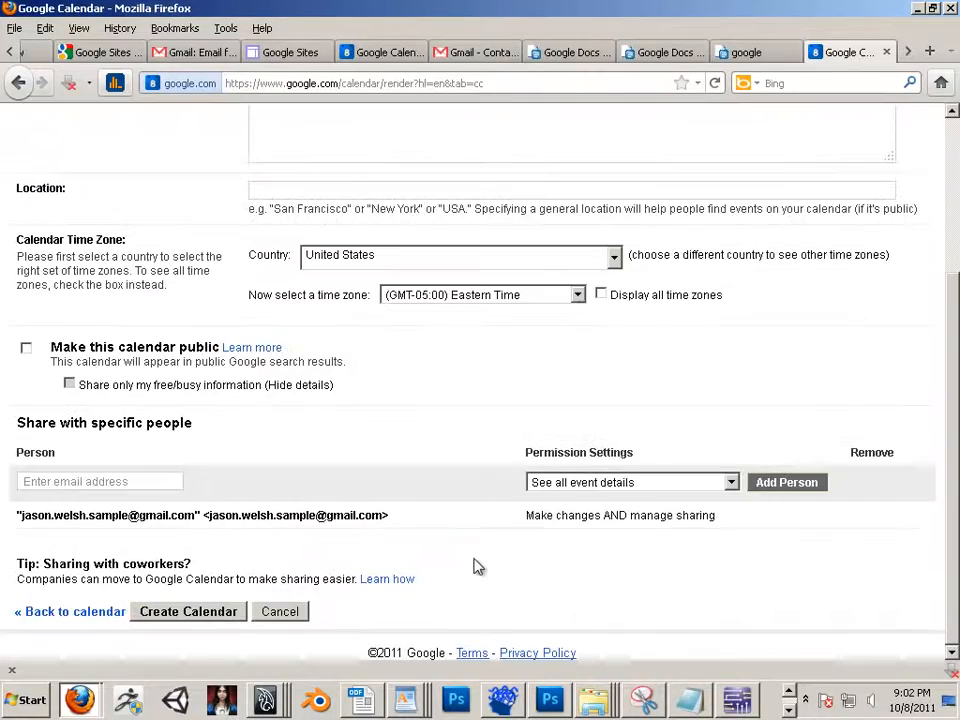
scroll(268, 501, up, 4)
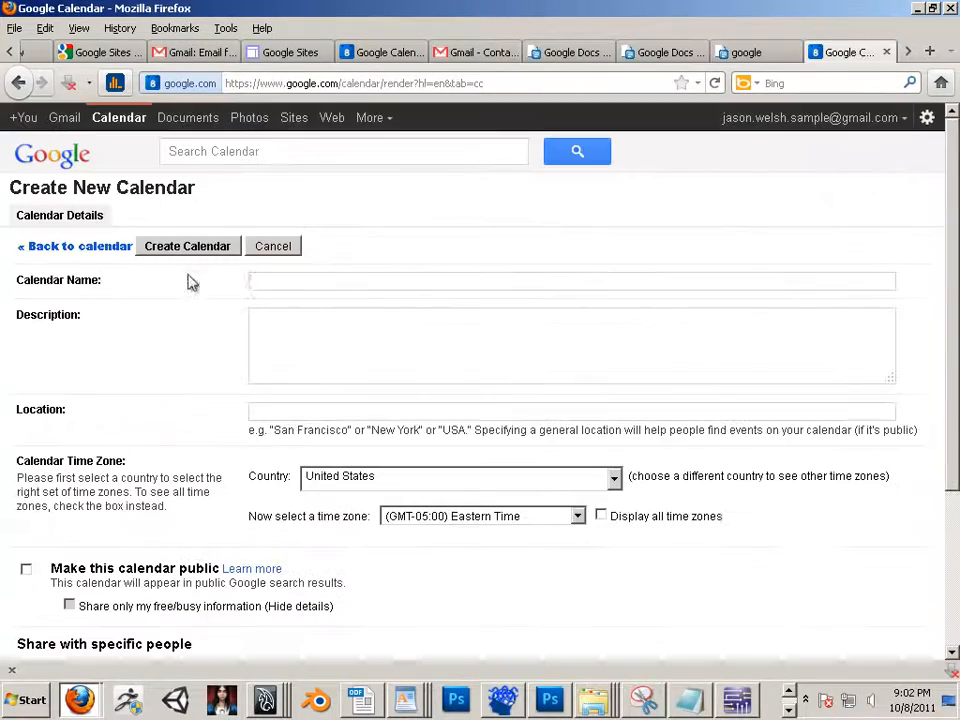
click(90, 254)
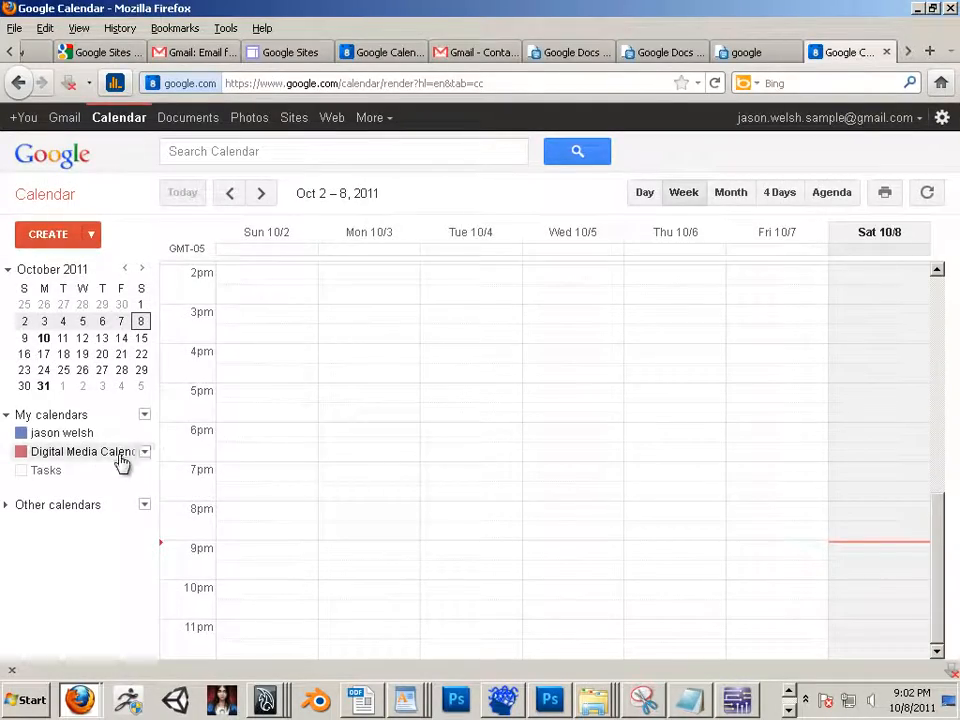
Step: Remove the two added people from the Digital Media Calendar's sharing list and save the changes
click(144, 452)
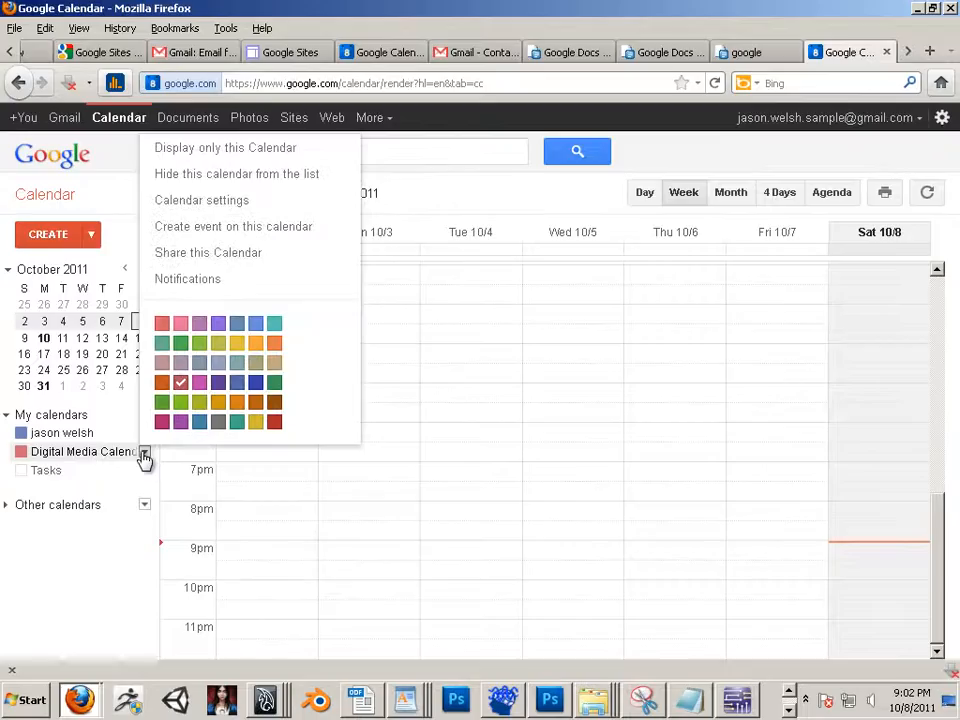
click(258, 254)
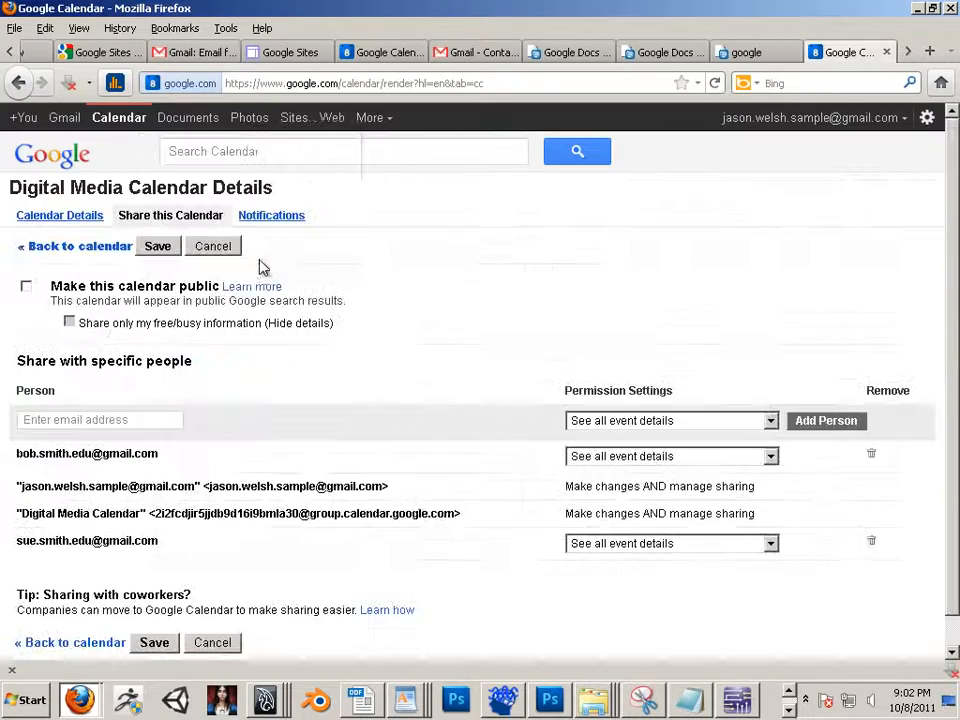
click(871, 455)
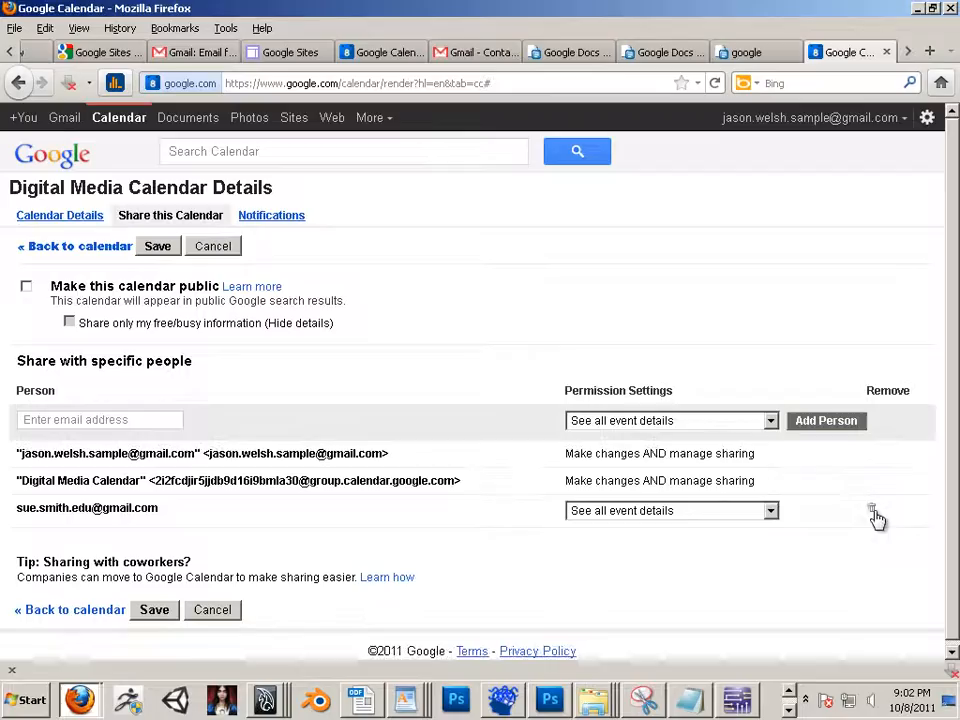
click(874, 516)
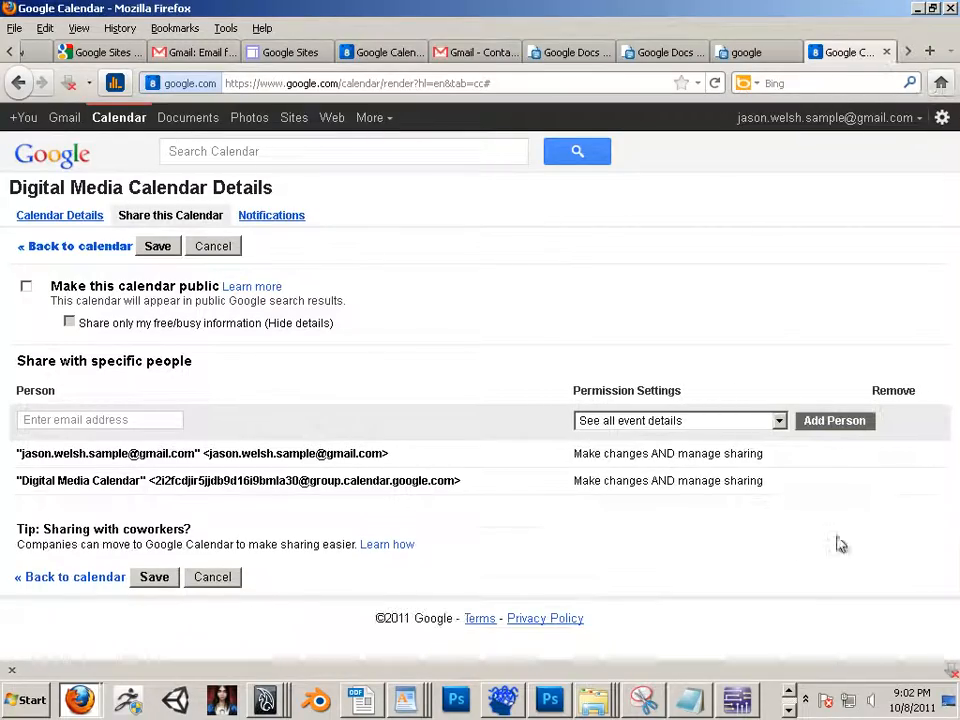
click(154, 577)
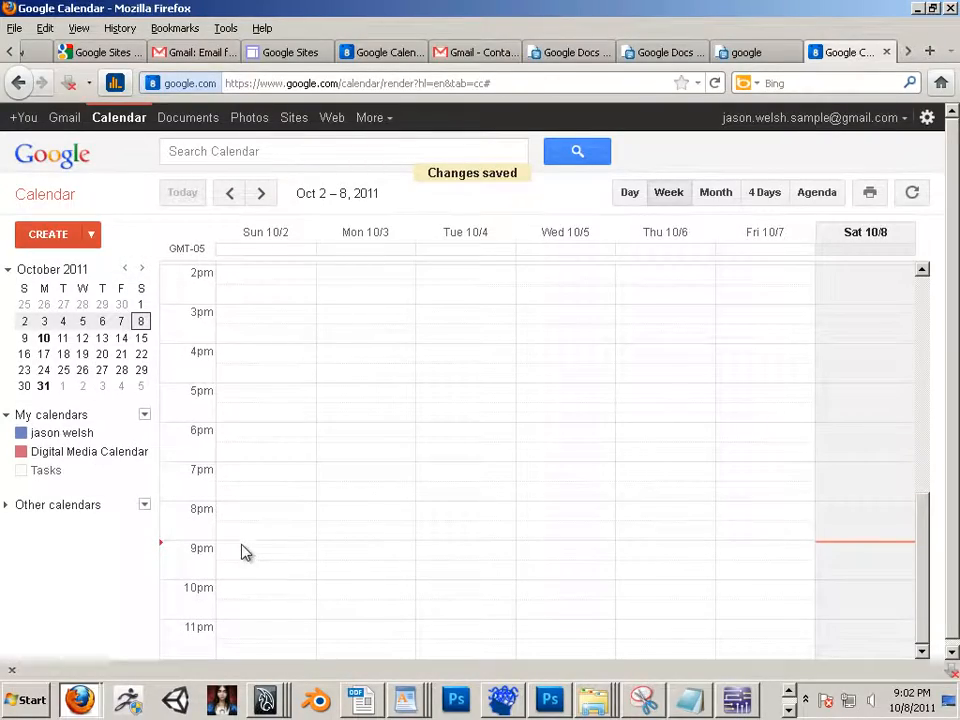
Step: Reopen the Digital Media Calendar's sharing settings and activate the e-mail field for adding a person
click(145, 455)
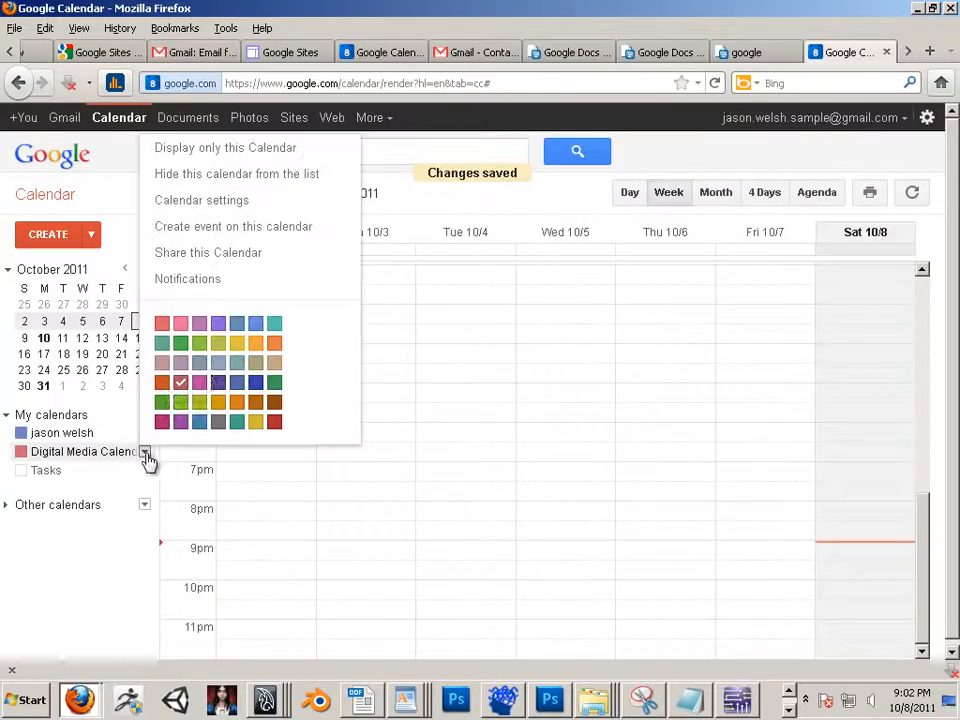
click(246, 253)
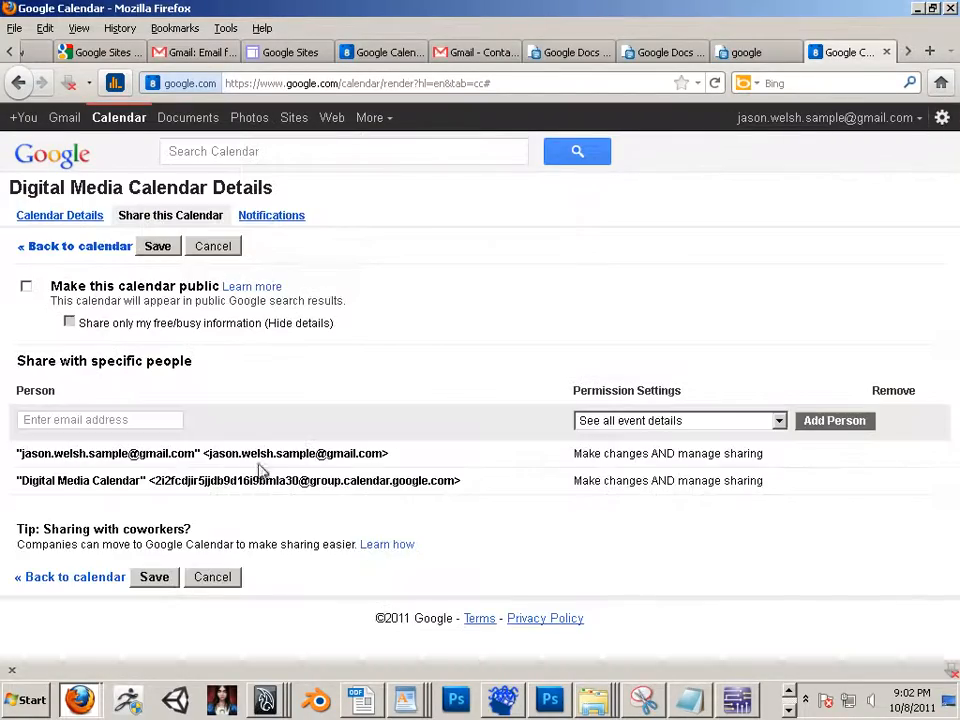
click(96, 421)
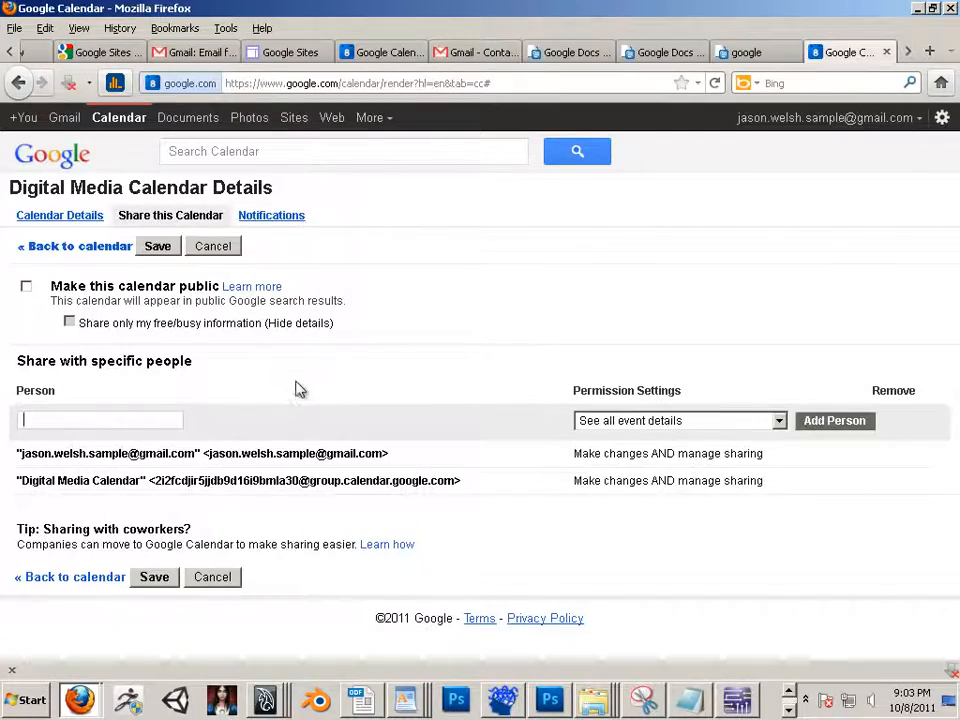
Step: Switch to the Gmail contacts and export the English 11-12 group in Google CSV format, saving it on the Desktop as google.csv
click(200, 58)
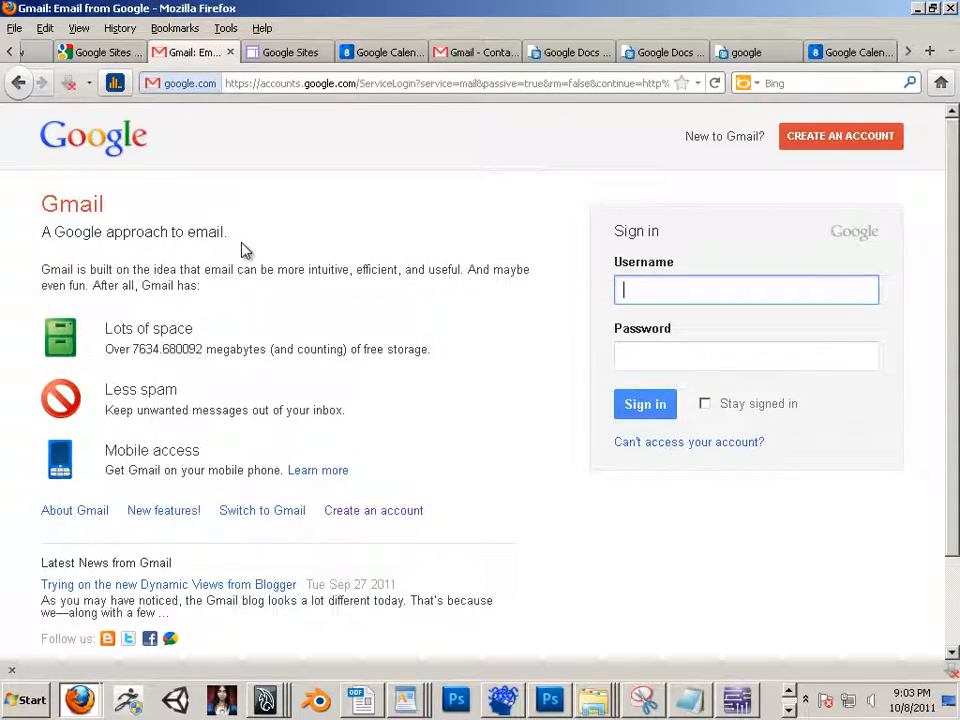
click(490, 55)
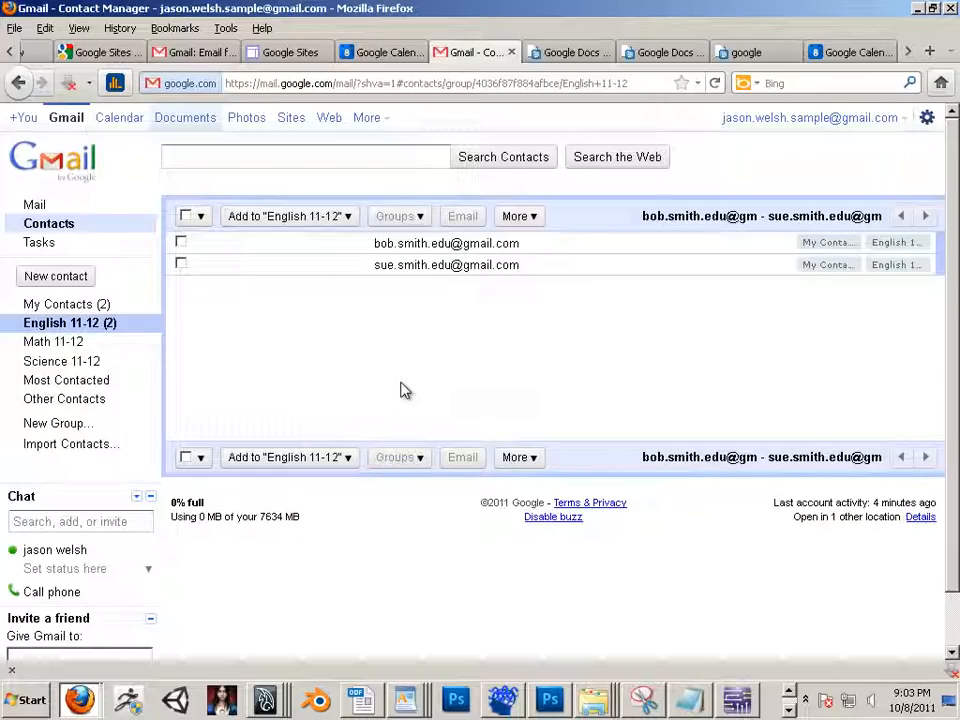
click(536, 219)
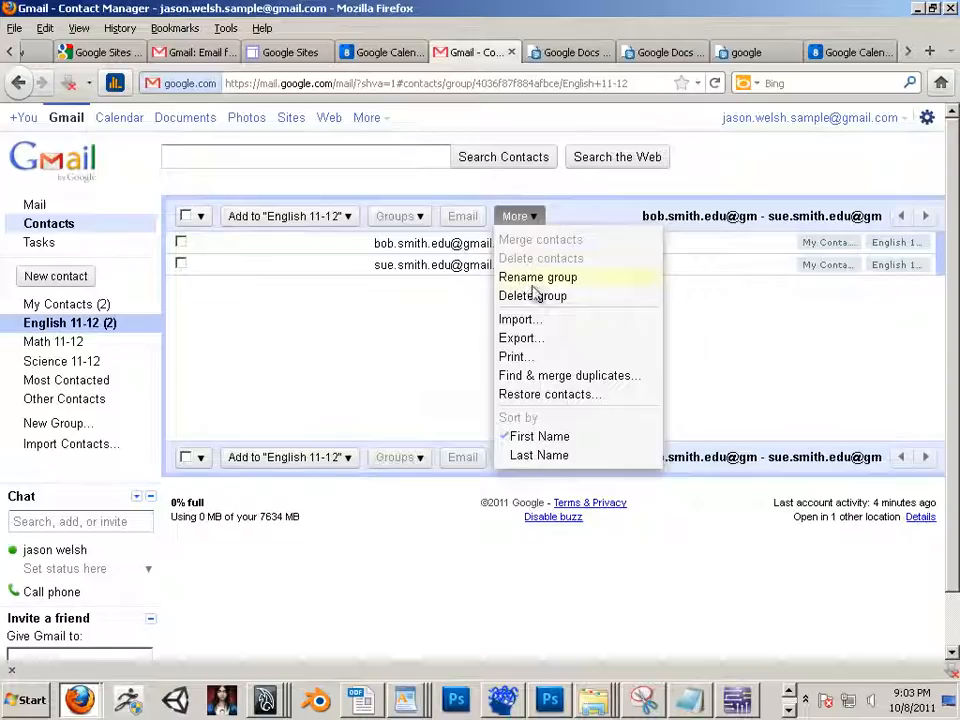
click(530, 340)
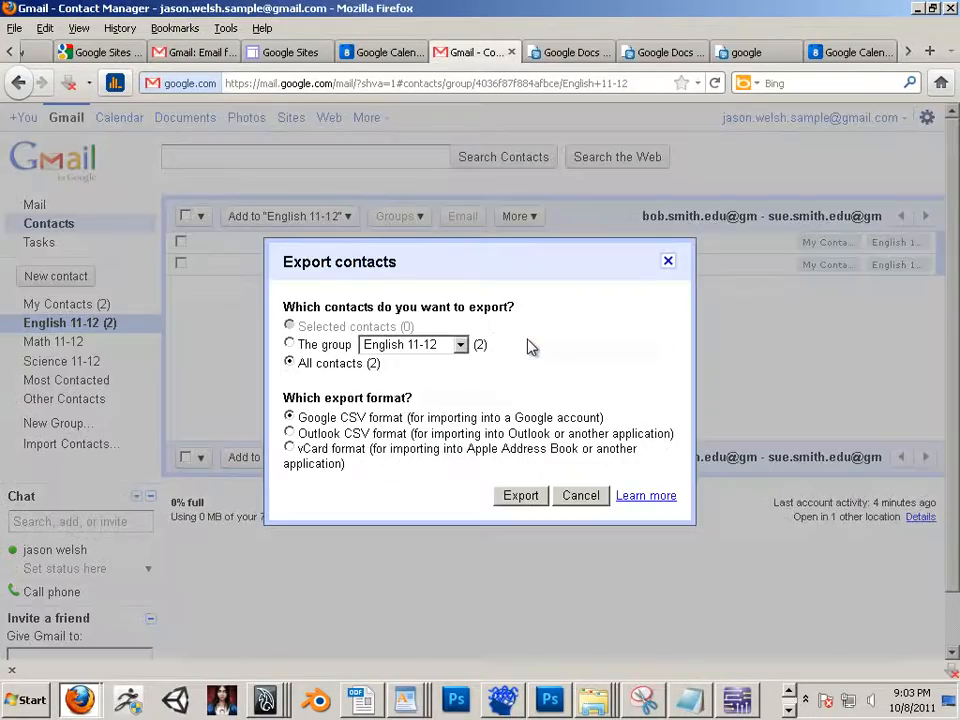
click(290, 344)
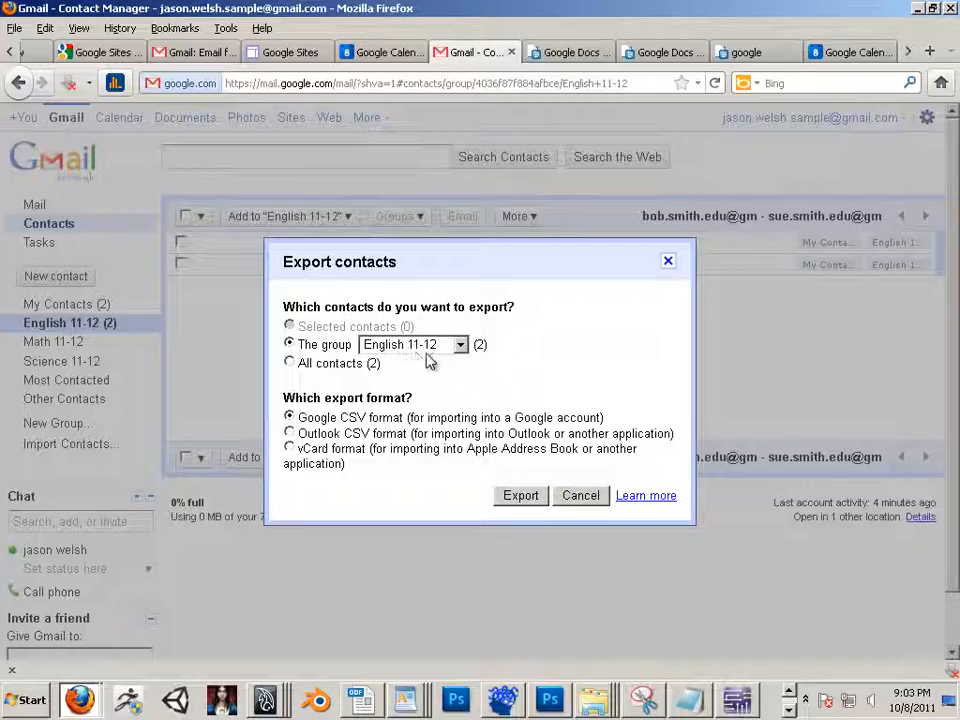
click(521, 497)
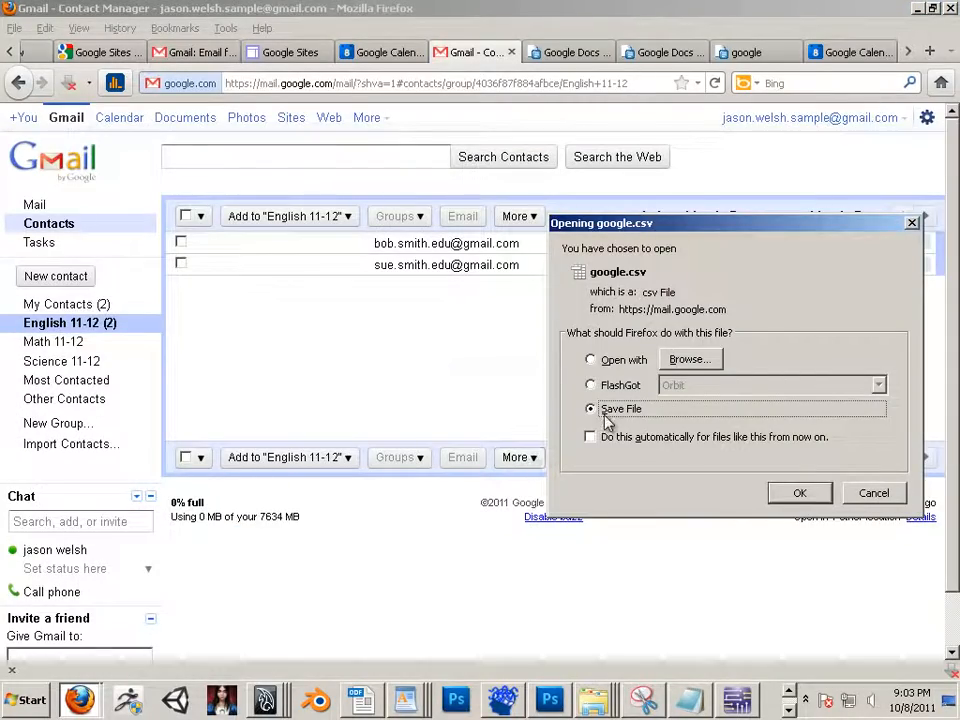
click(799, 494)
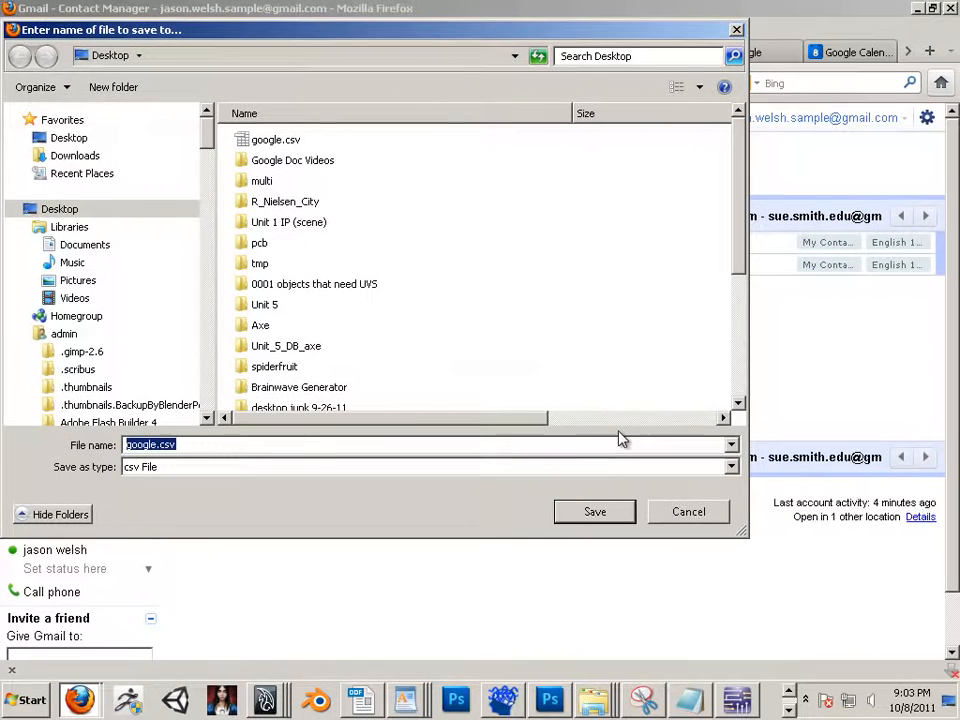
click(596, 510)
click(540, 352)
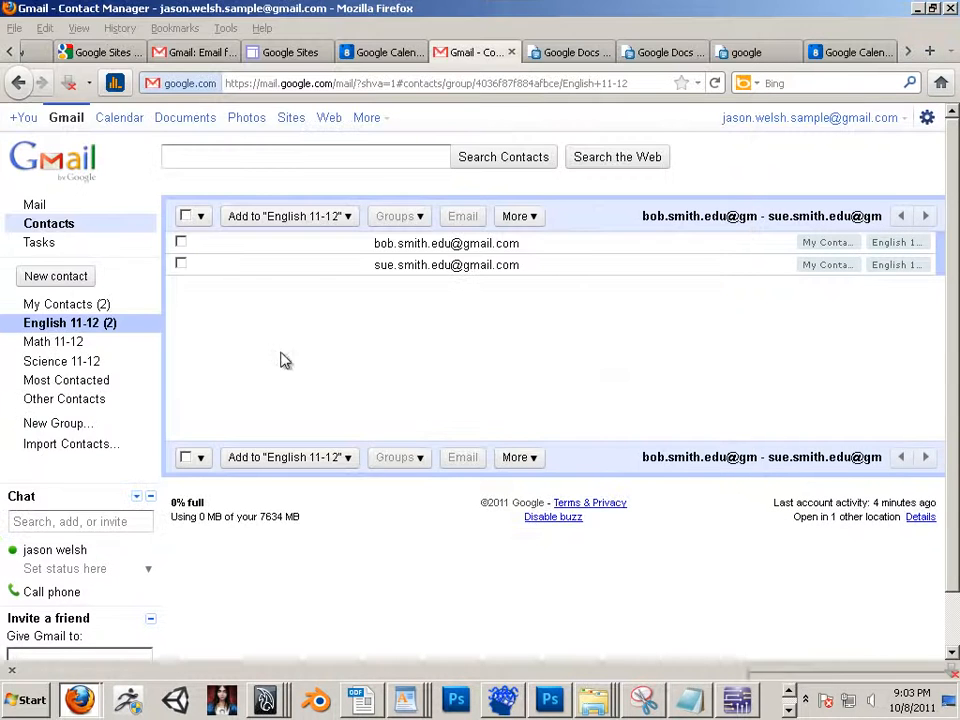
Step: Switch to Google Docs and move the existing "google" spreadsheet to the trash
click(192, 121)
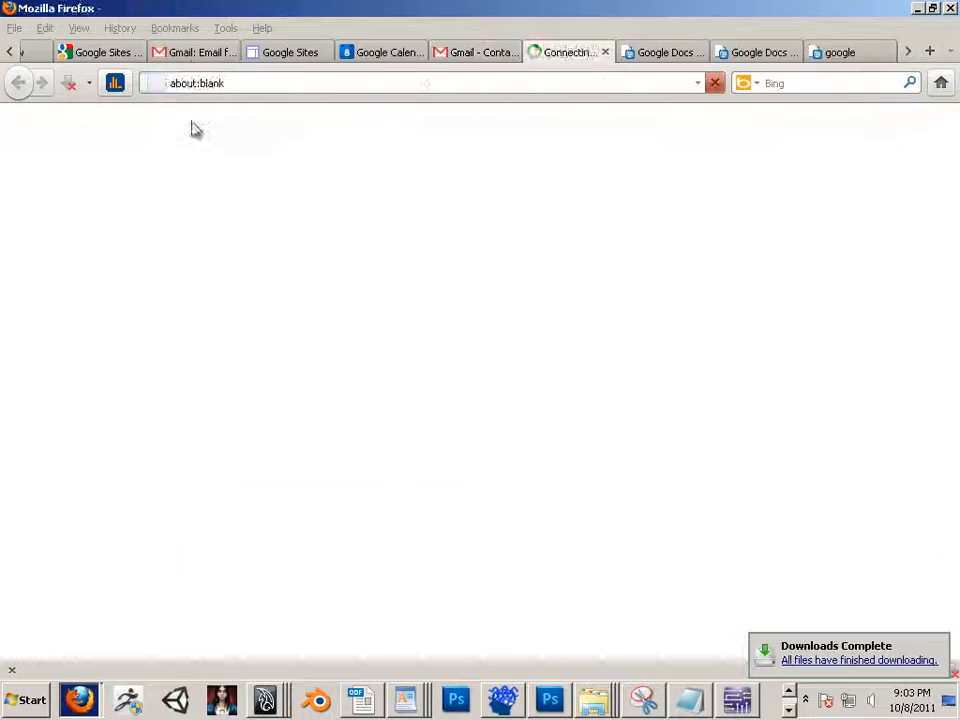
click(219, 290)
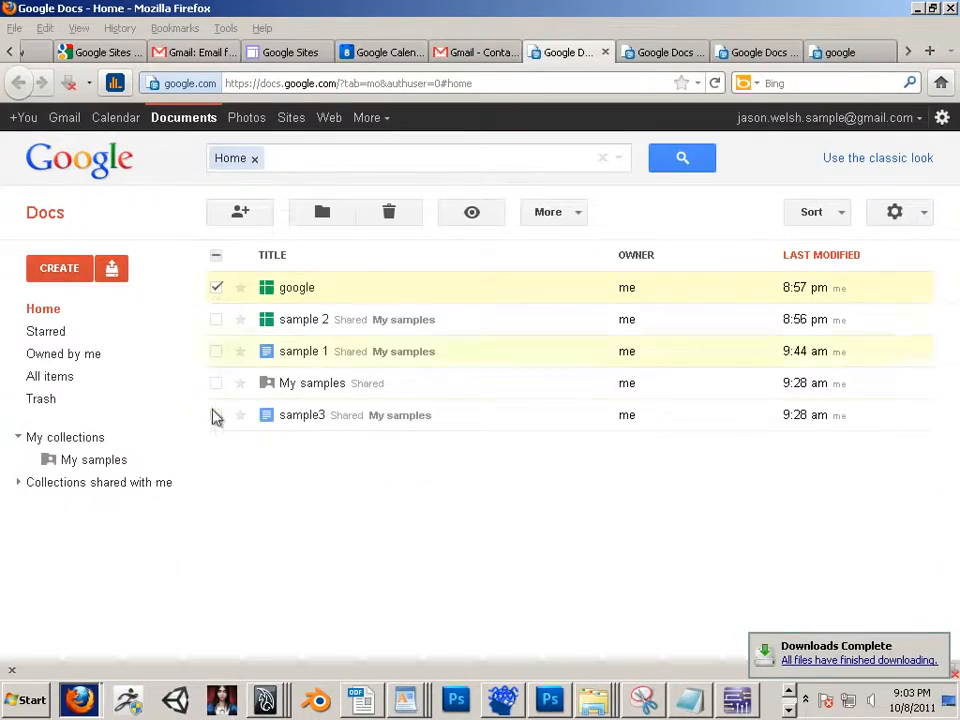
click(389, 214)
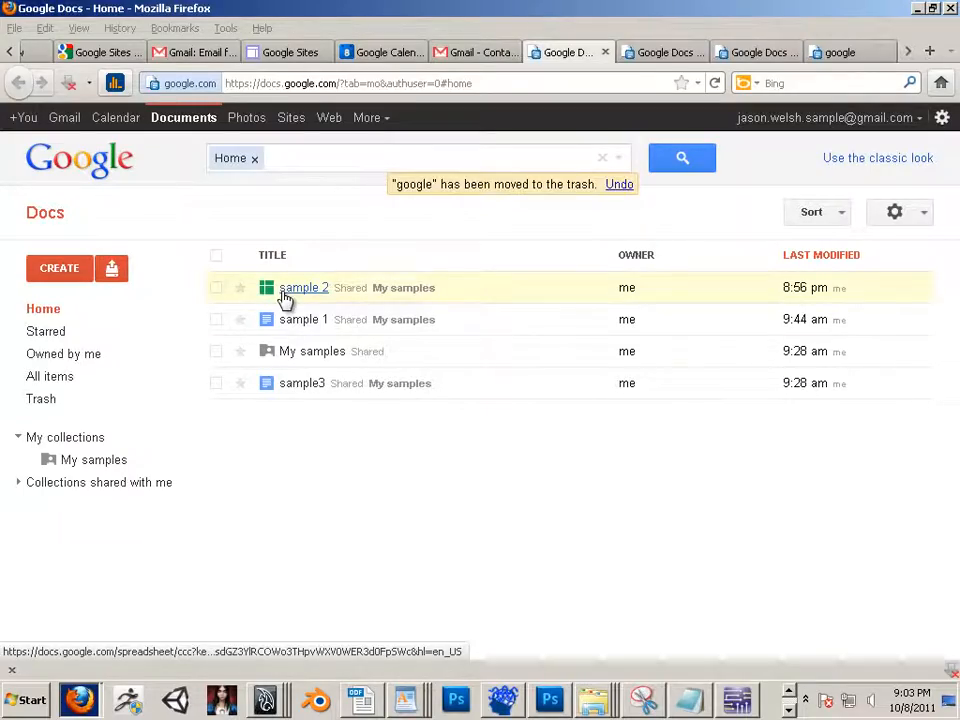
Step: Open the sample 2 spreadsheet and import google.csv from the Desktop, creating a new spreadsheet with automatic separator detection
click(74, 271)
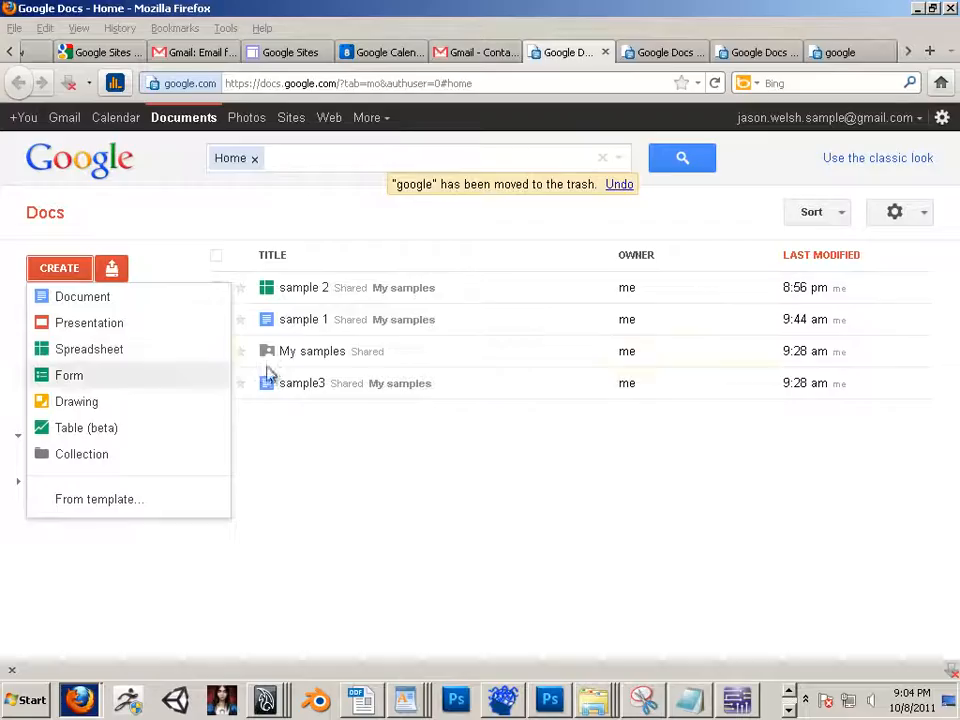
click(296, 288)
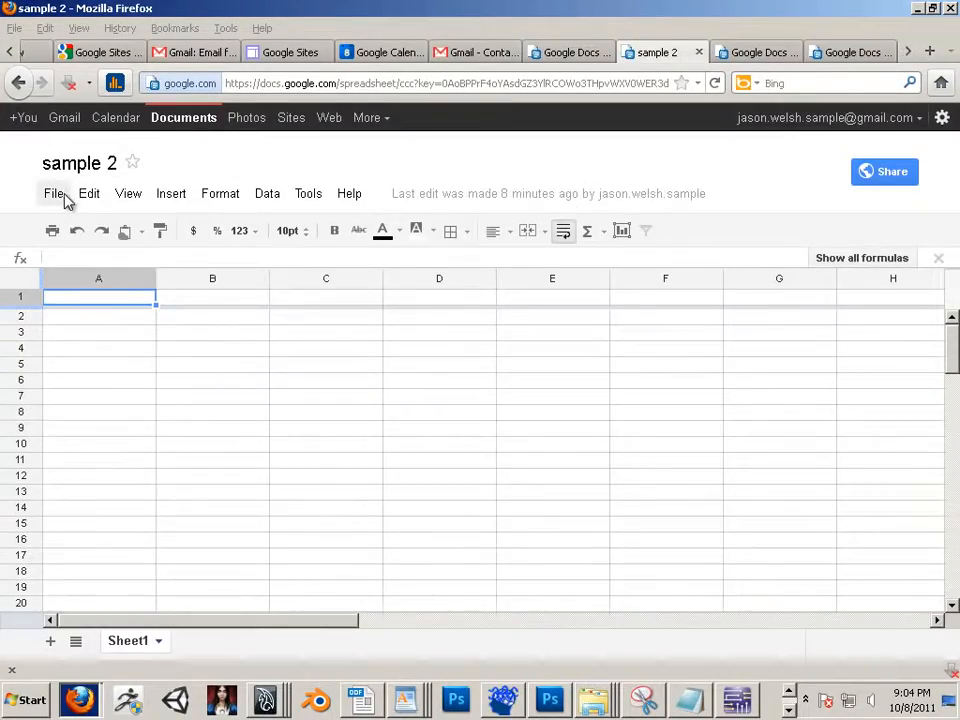
click(57, 195)
click(100, 434)
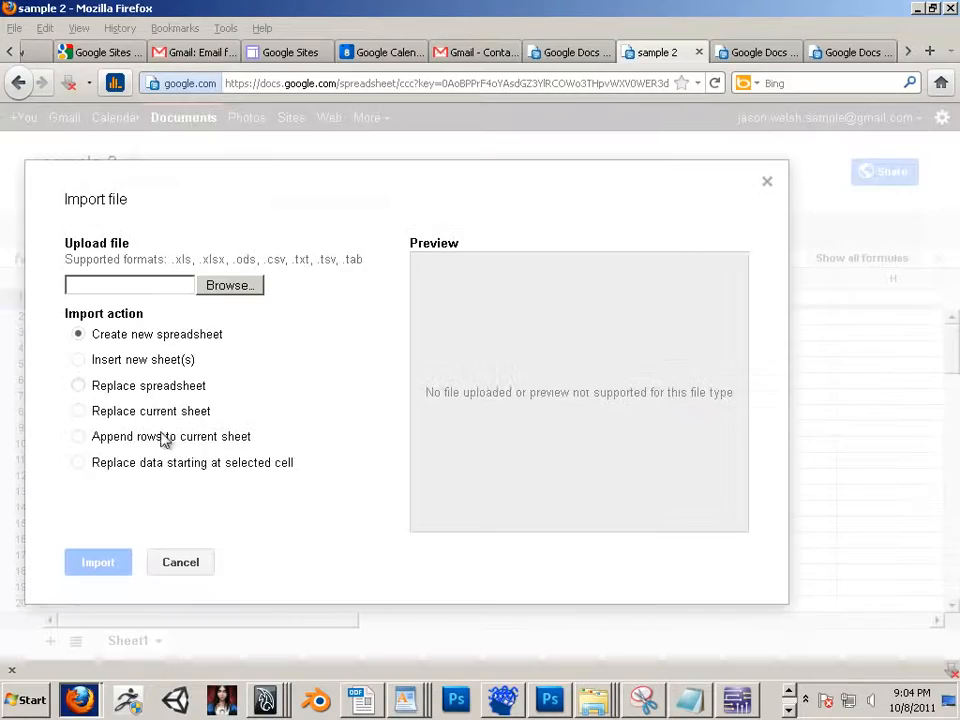
click(242, 288)
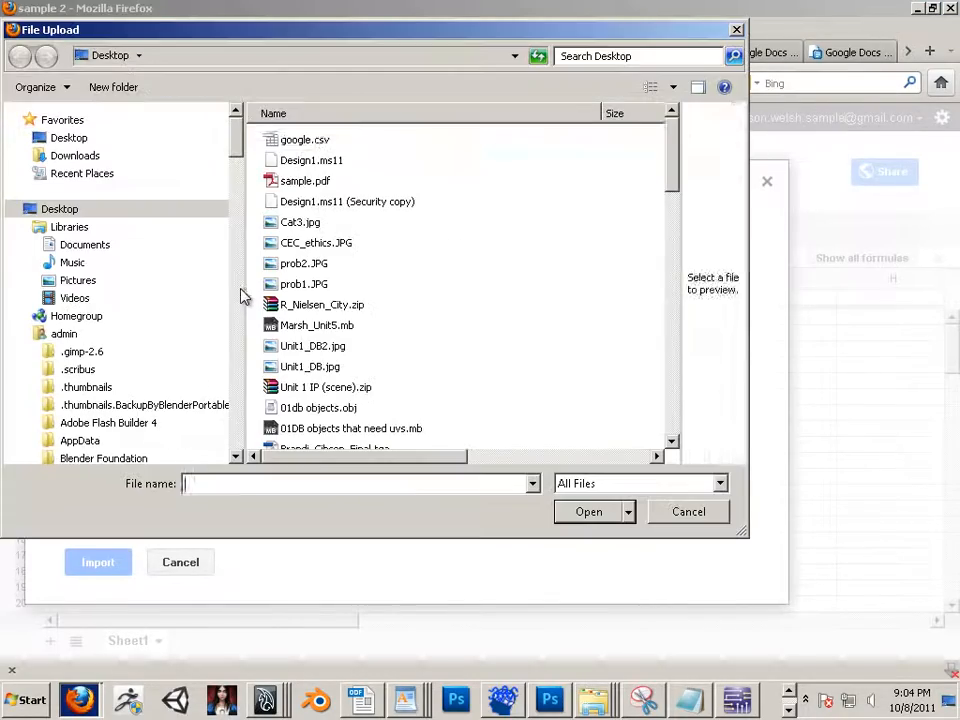
click(316, 143)
click(592, 514)
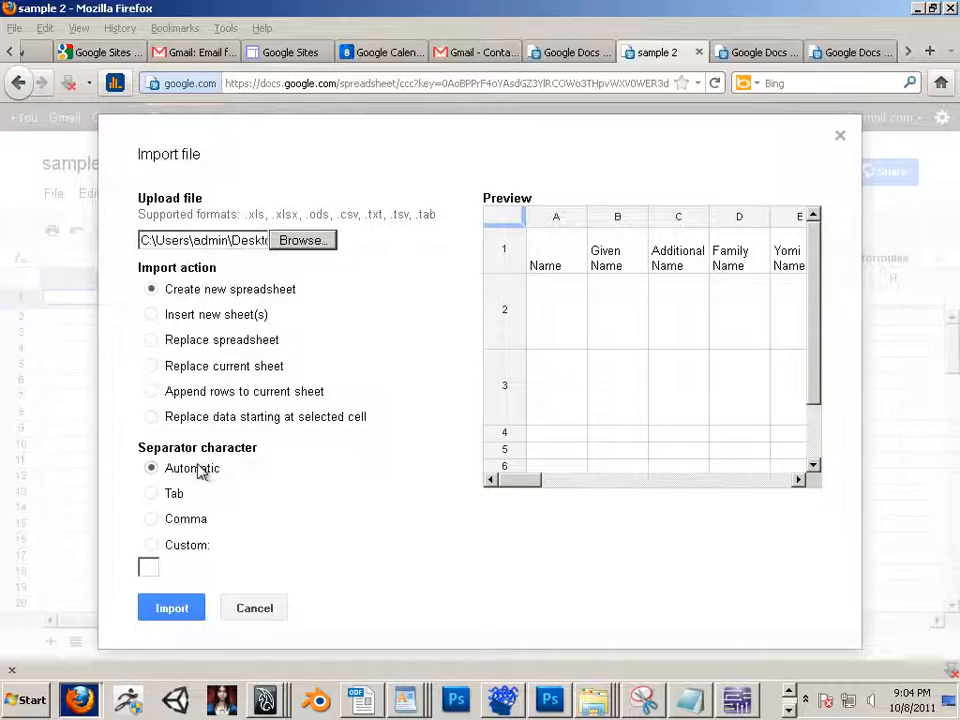
drag(514, 484, 763, 500)
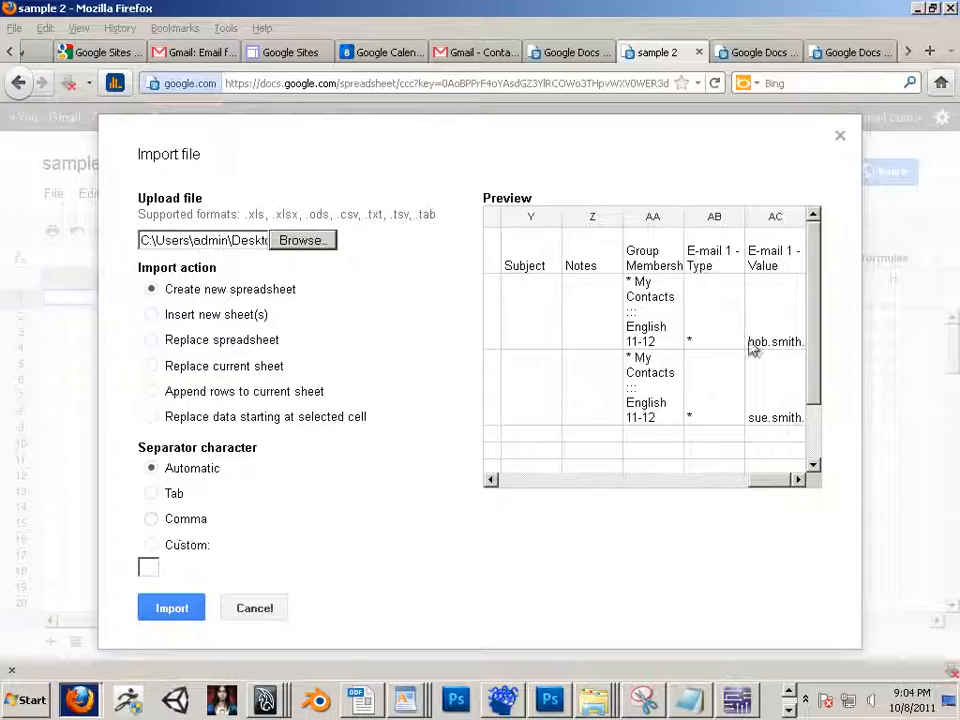
click(162, 612)
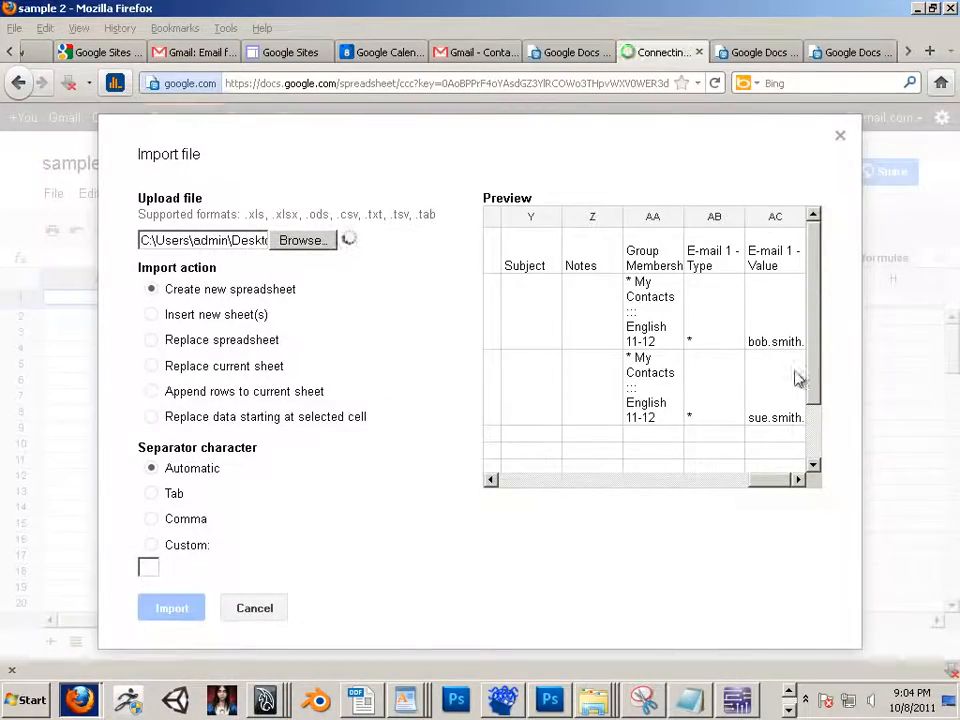
Step: Leave the import dialog, return to the document list and open the newly imported "google" spreadsheet
click(840, 137)
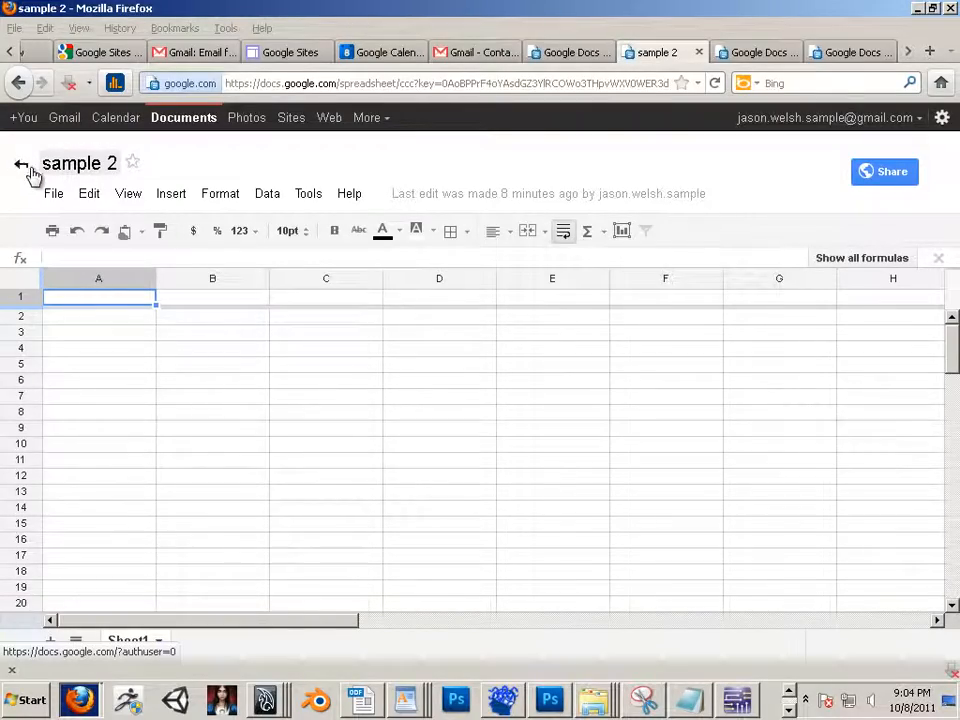
click(23, 170)
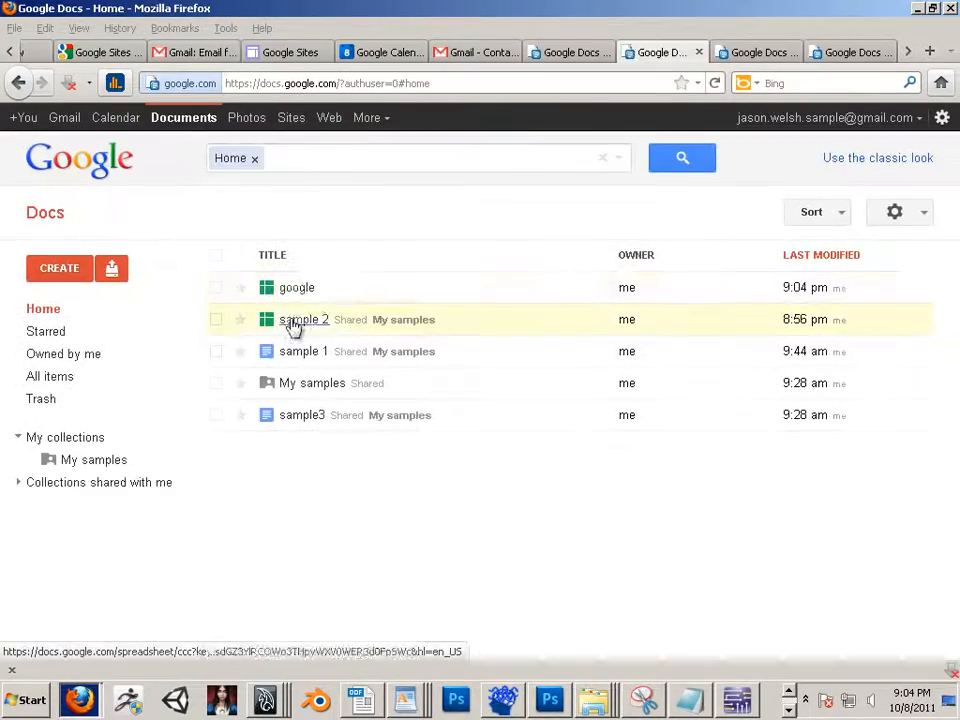
click(297, 288)
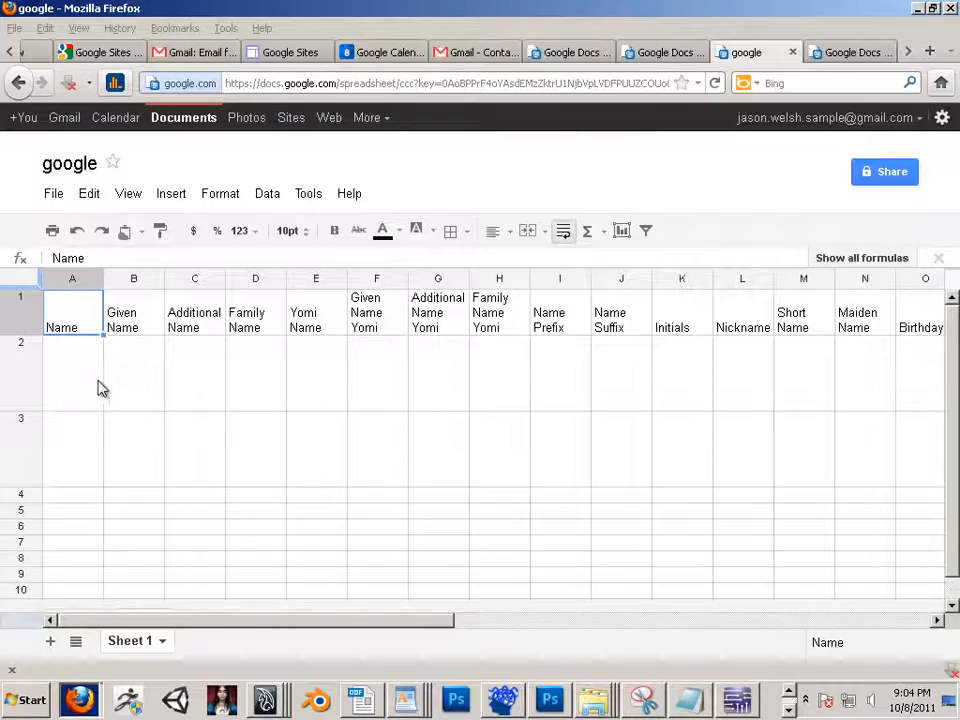
Step: Copy the contacts' addresses from cells AC2:AC3 in the "E-mail 1 - Value" column
drag(440, 607, 663, 646)
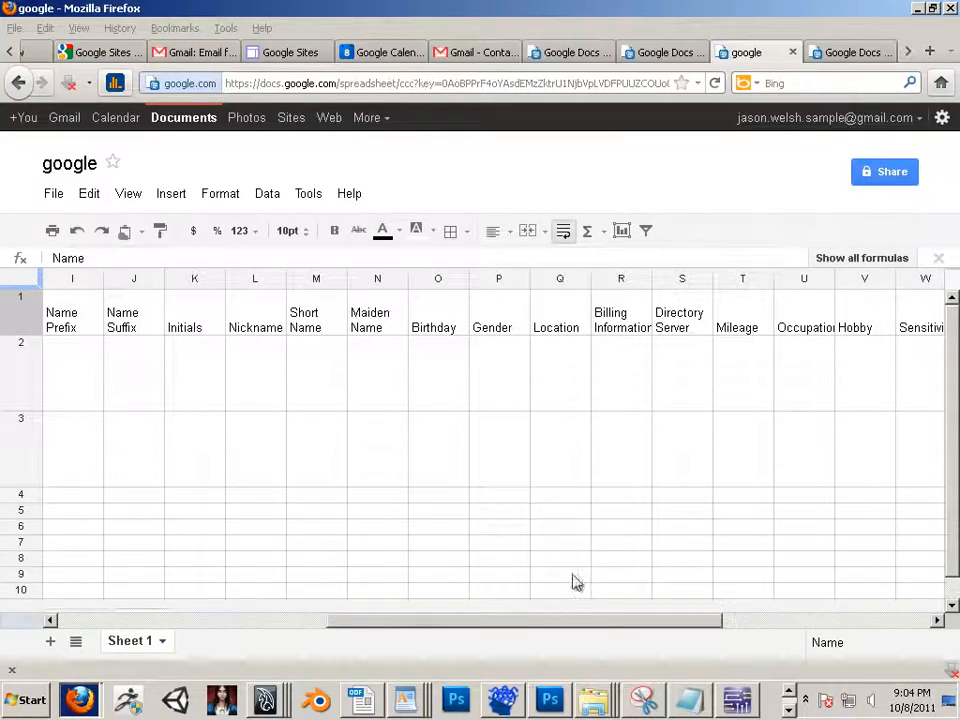
drag(515, 625, 583, 621)
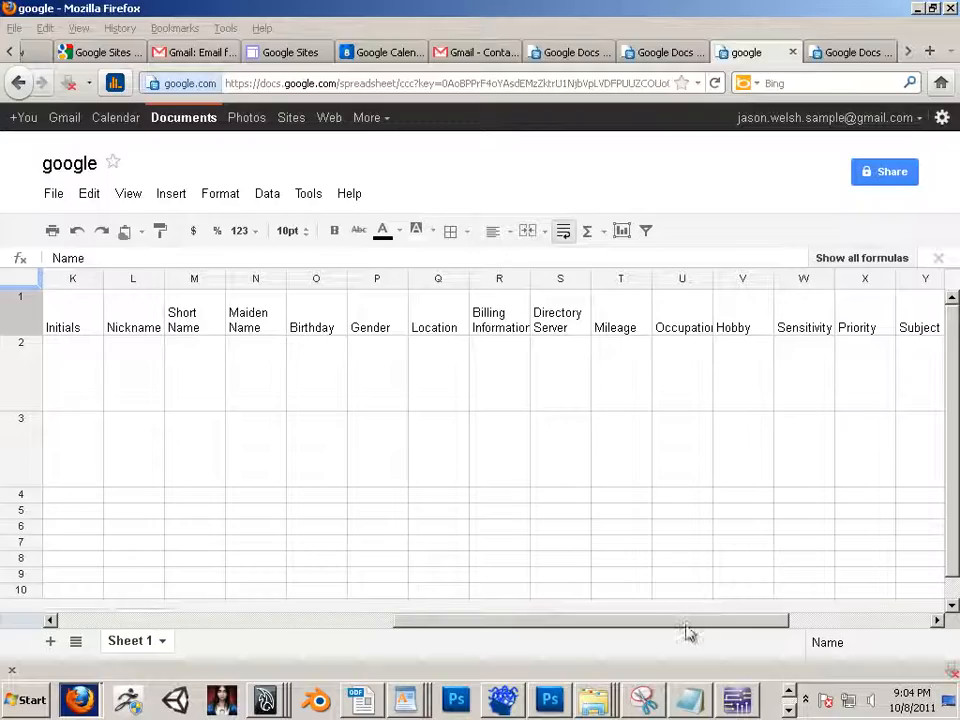
drag(688, 632, 733, 634)
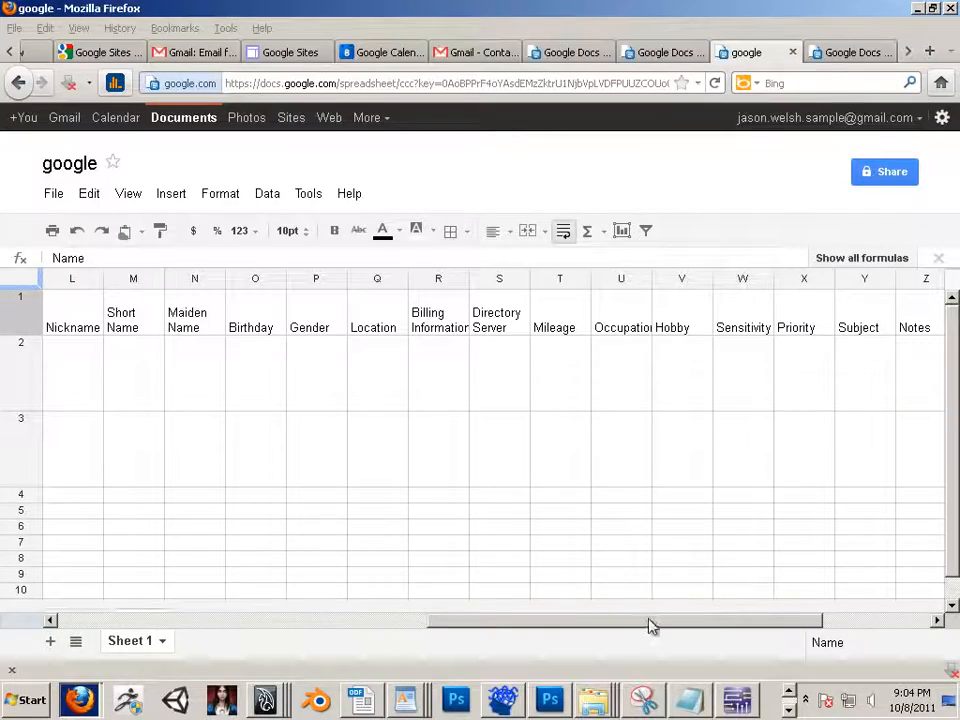
drag(650, 626, 765, 636)
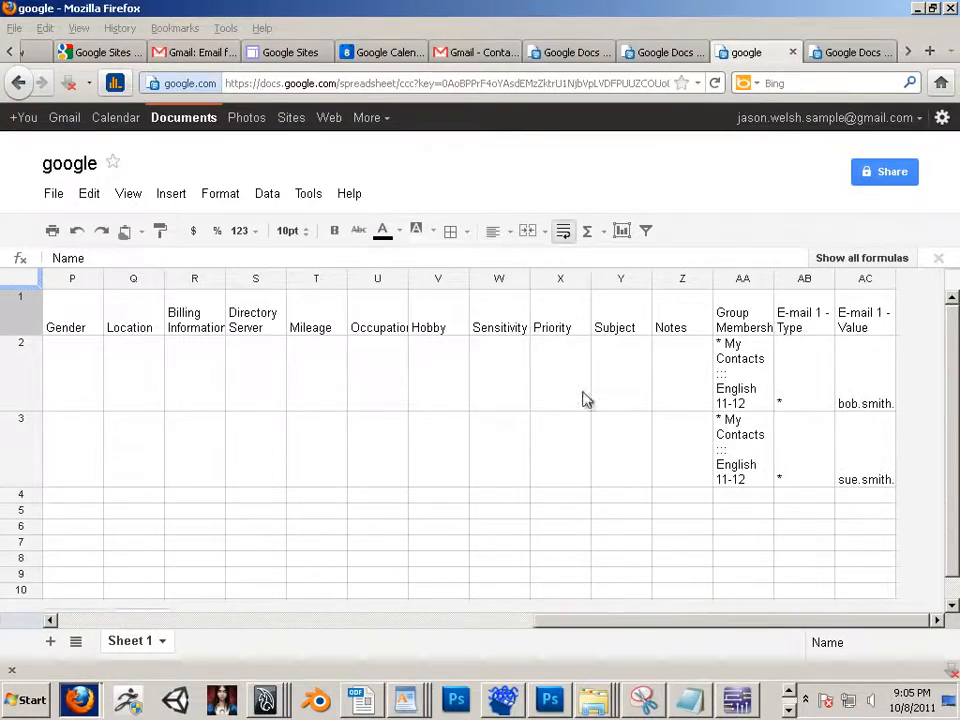
click(862, 363)
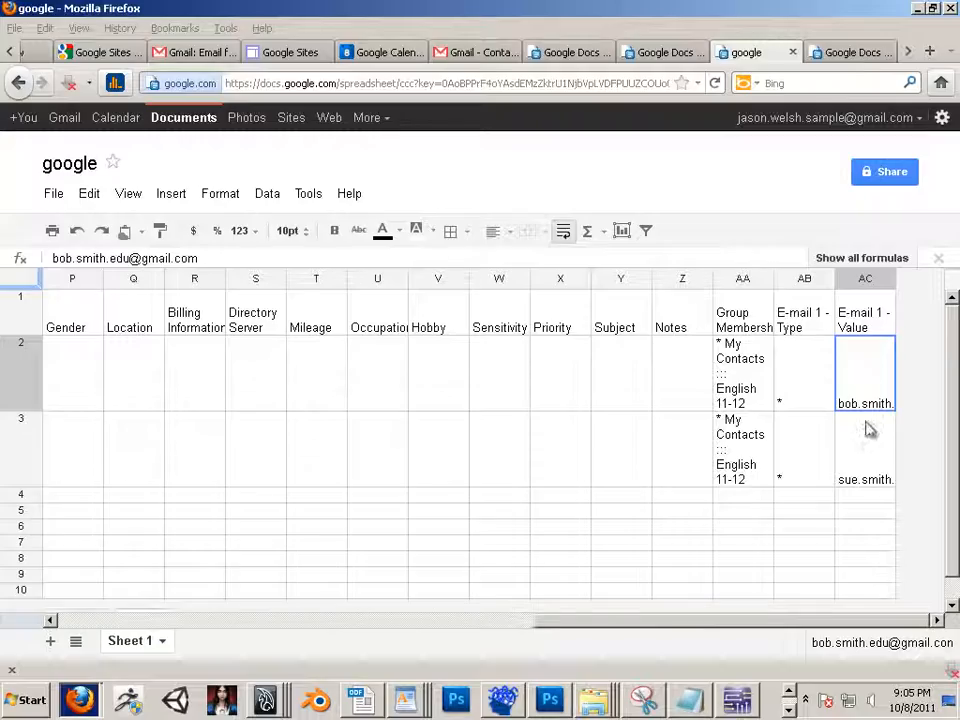
drag(869, 430, 872, 484)
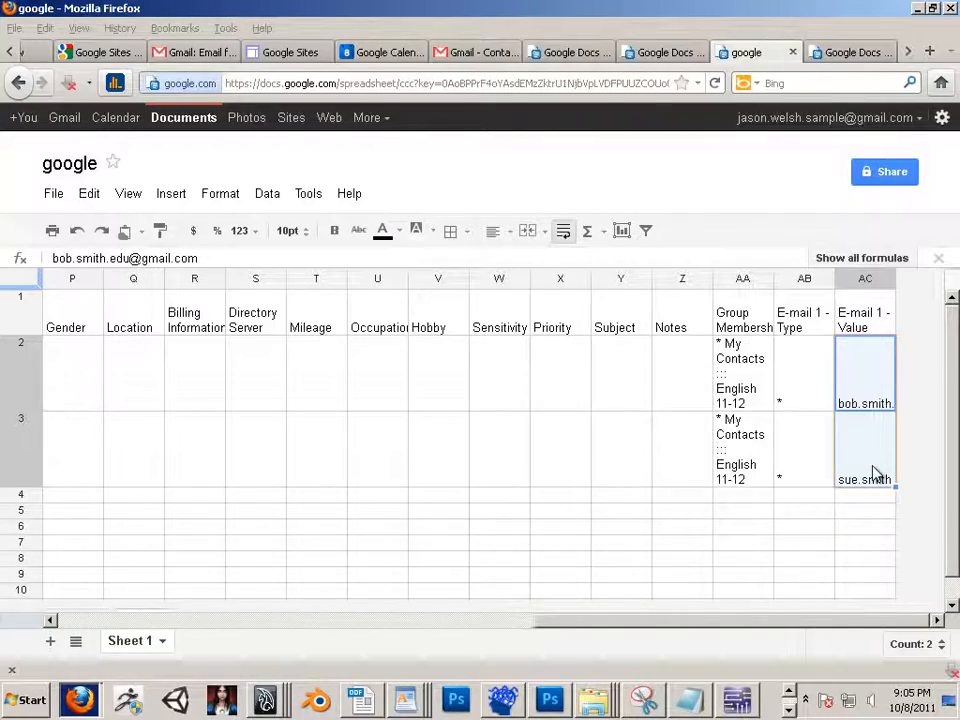
Step: Switch to Google Calendar, share the Digital Media Calendar with the copied e-mail addresses, save, and invite both people
click(380, 53)
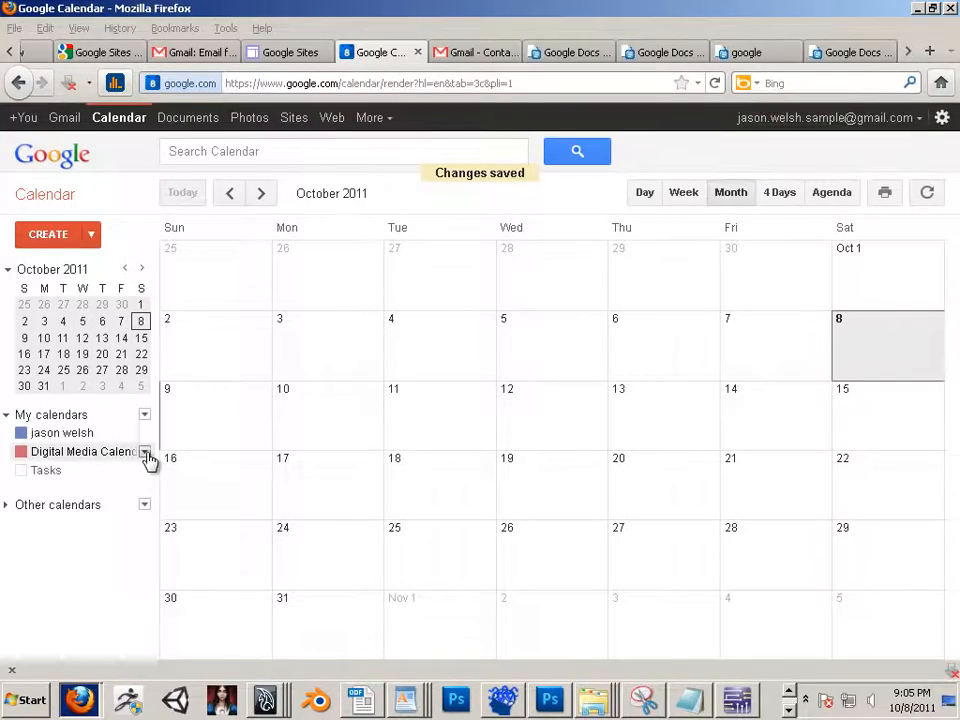
click(145, 454)
click(233, 253)
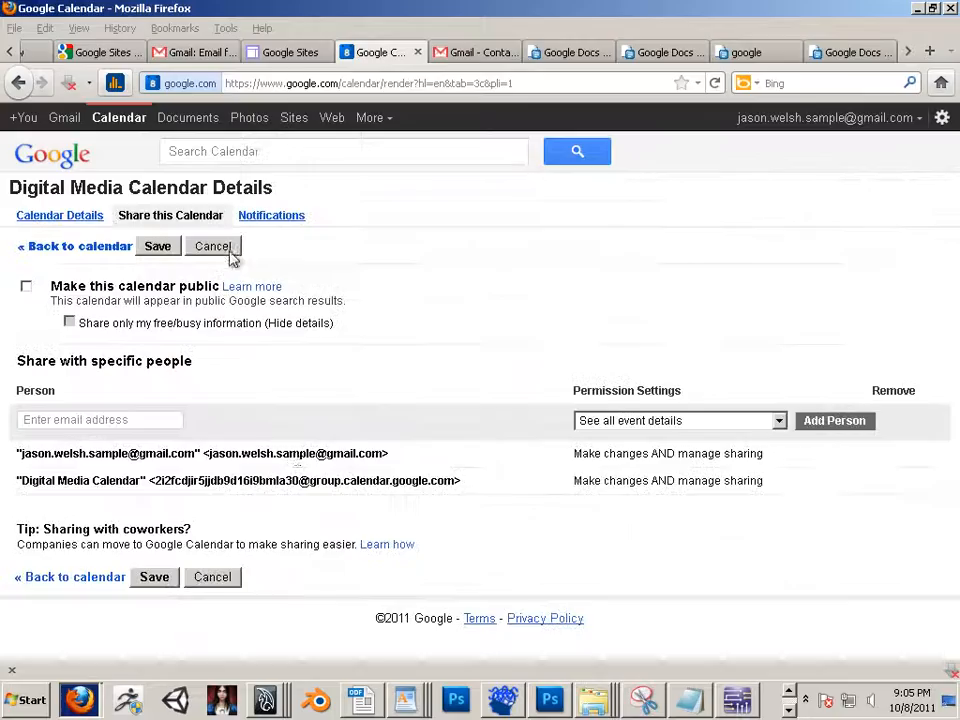
click(99, 421)
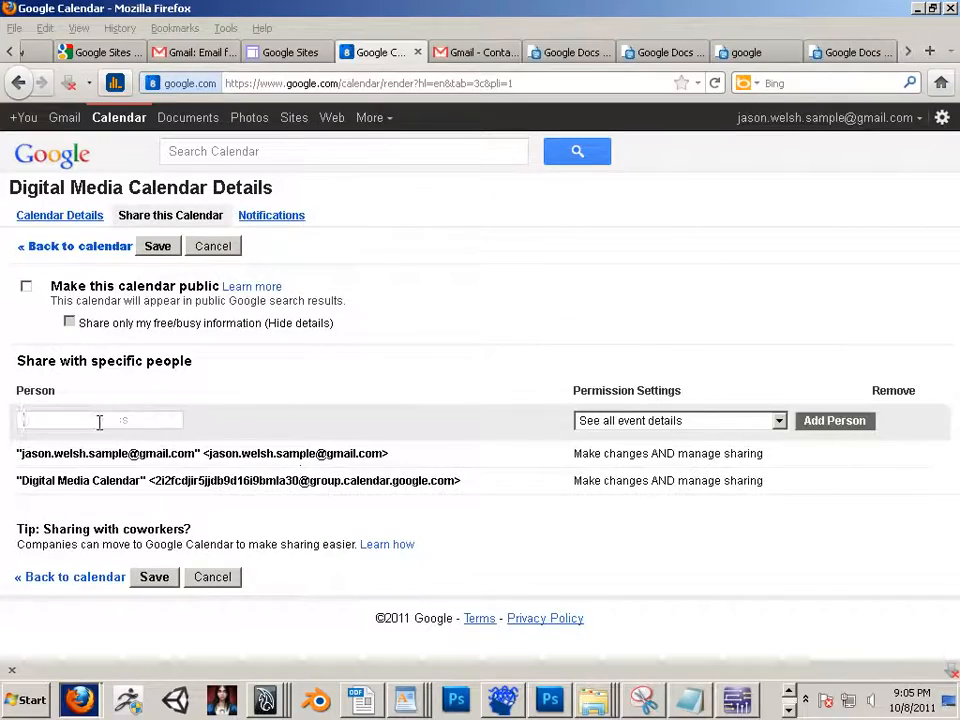
key(ctrl+v)
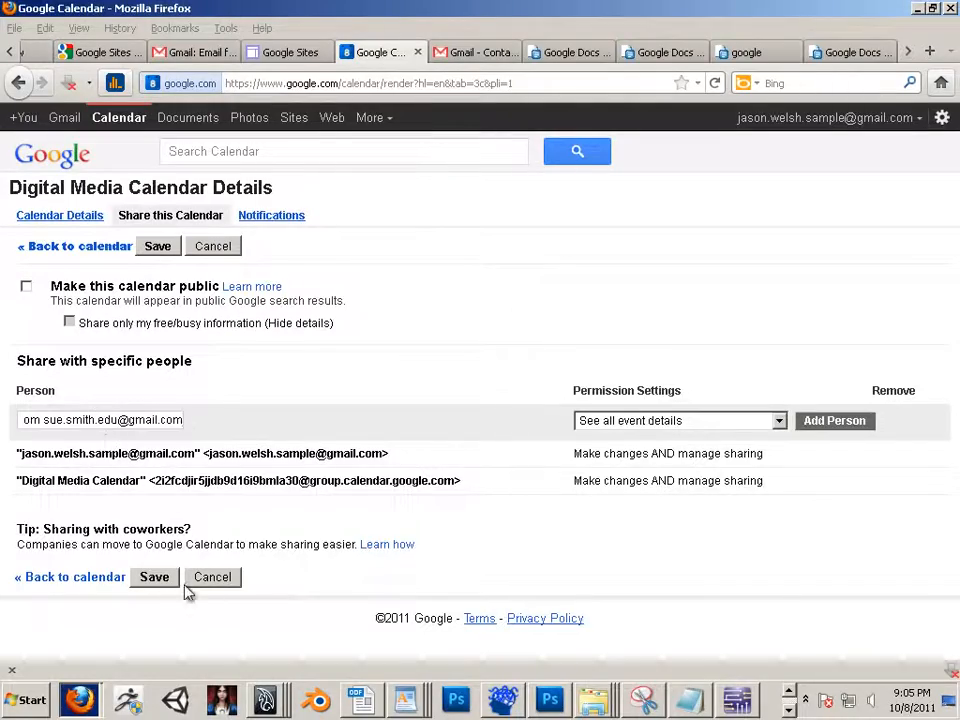
click(158, 580)
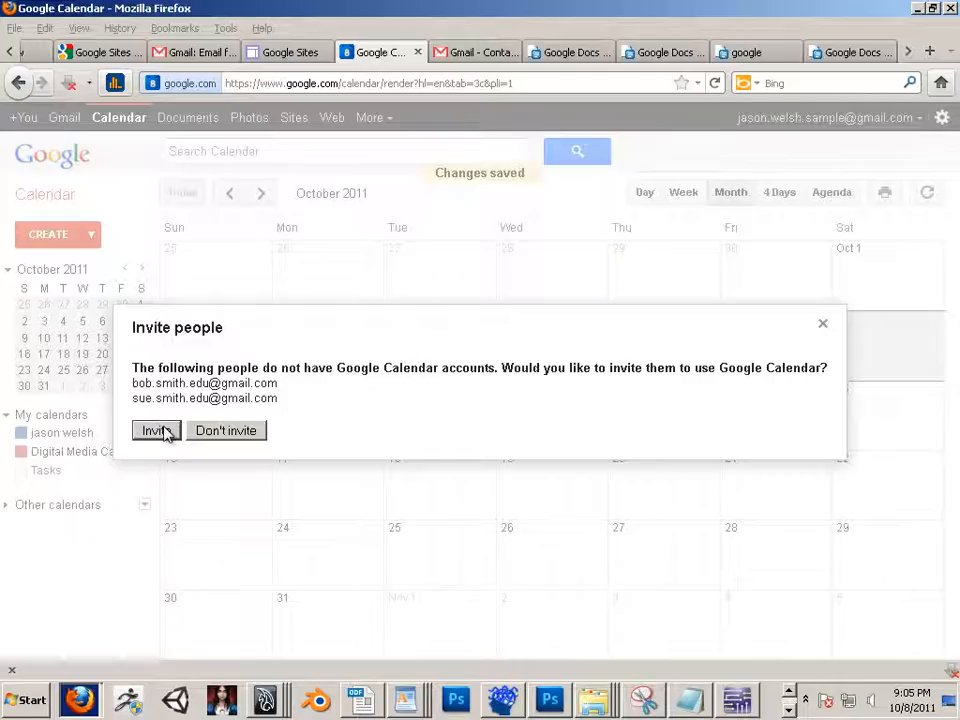
click(156, 430)
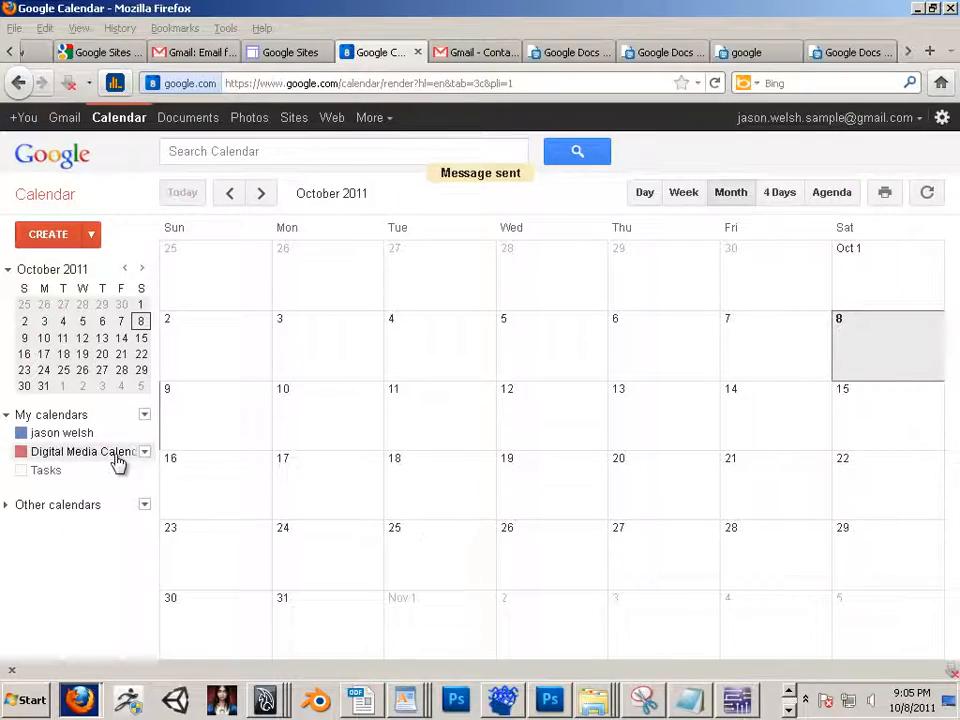
Step: Set both invited people's permission on the Digital Media Calendar to "Make changes to events", save, and send the invitations
click(147, 455)
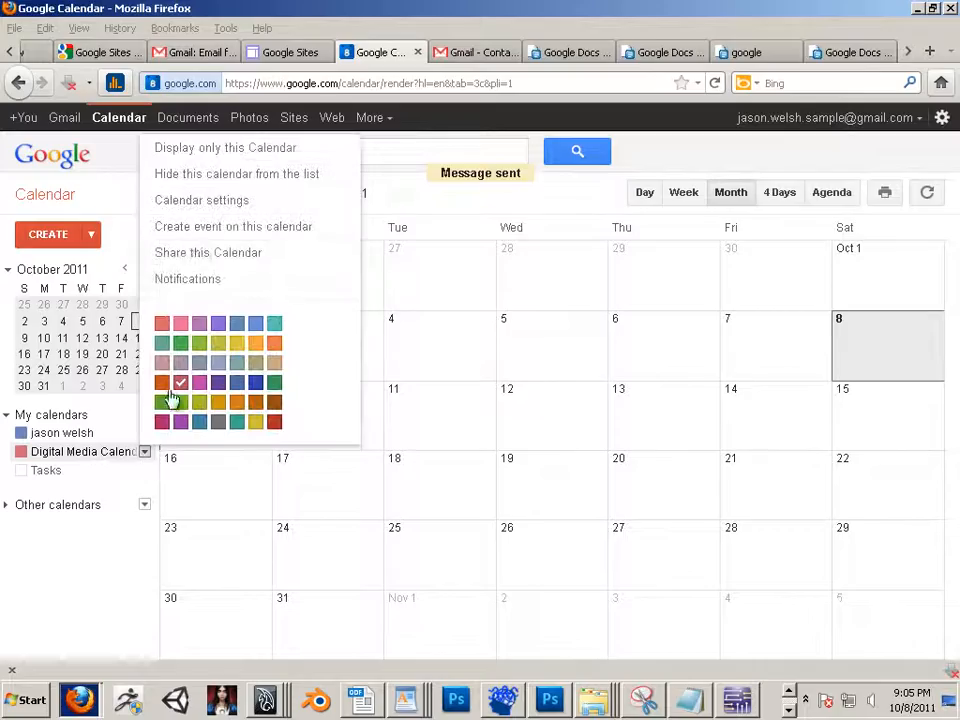
click(199, 253)
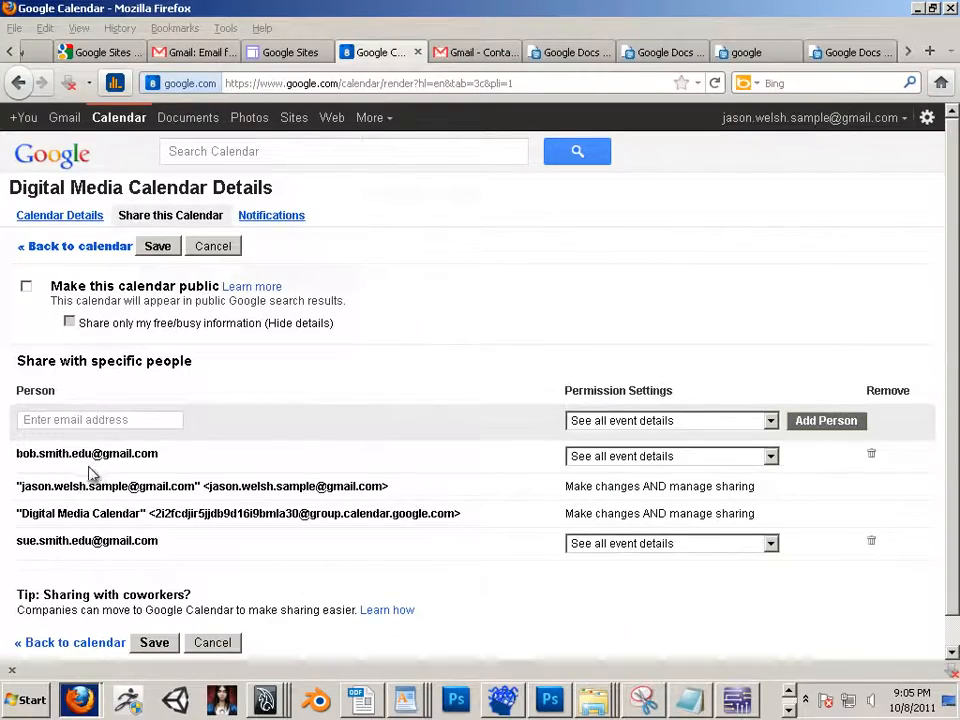
click(770, 457)
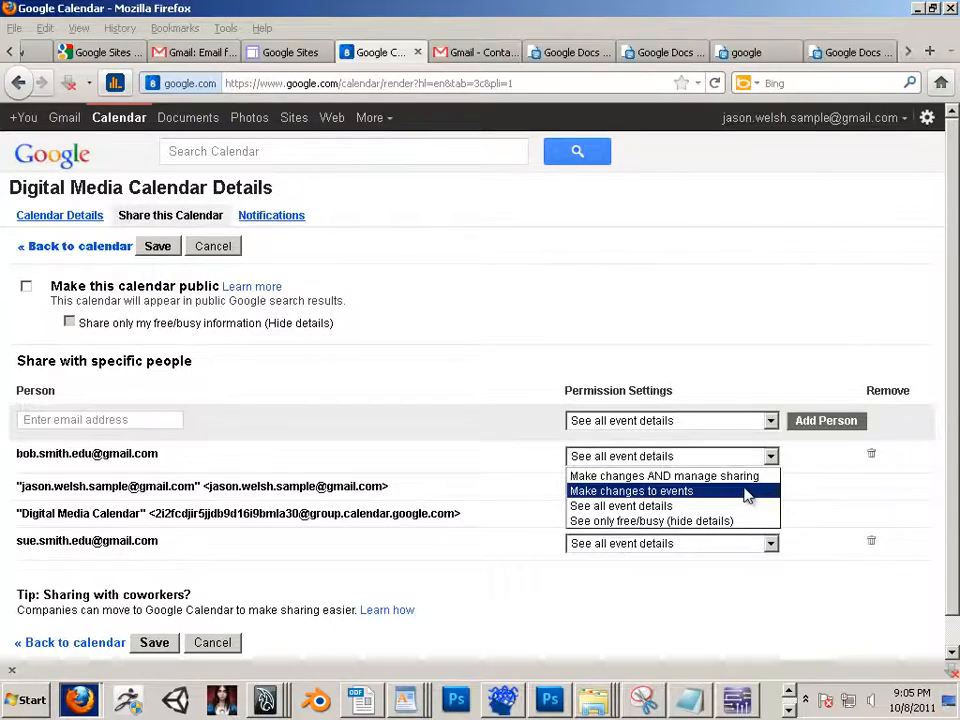
click(747, 491)
click(767, 544)
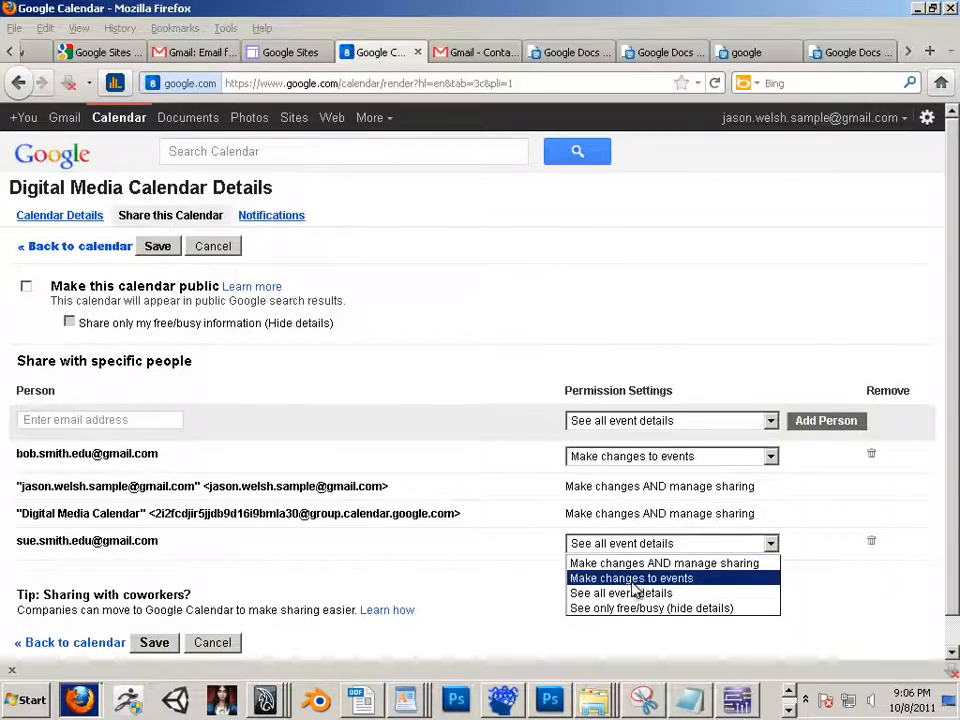
click(668, 583)
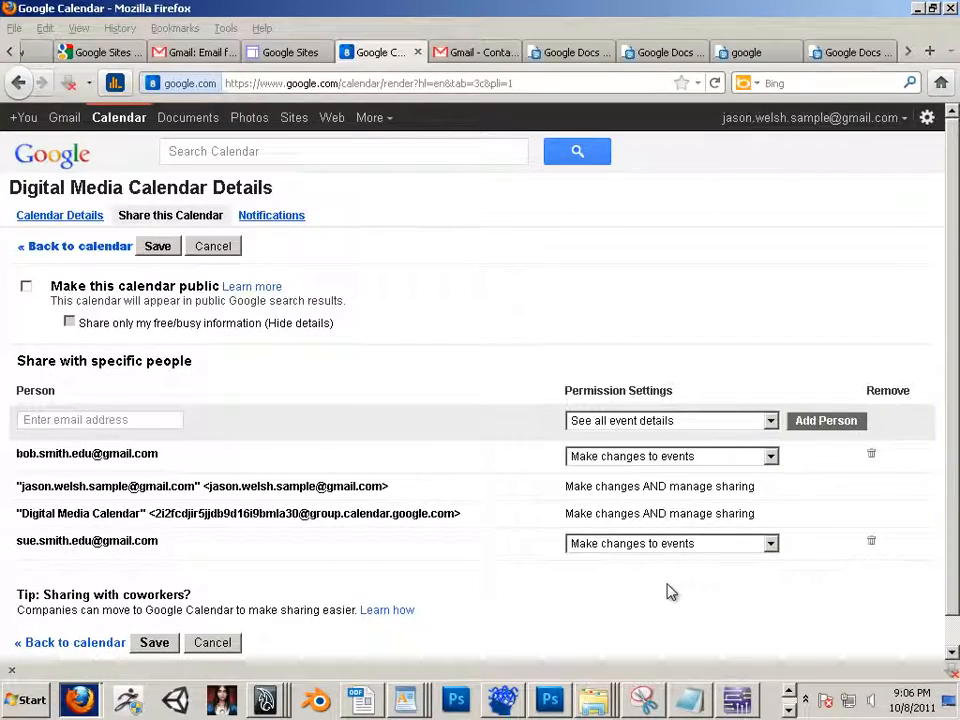
click(154, 645)
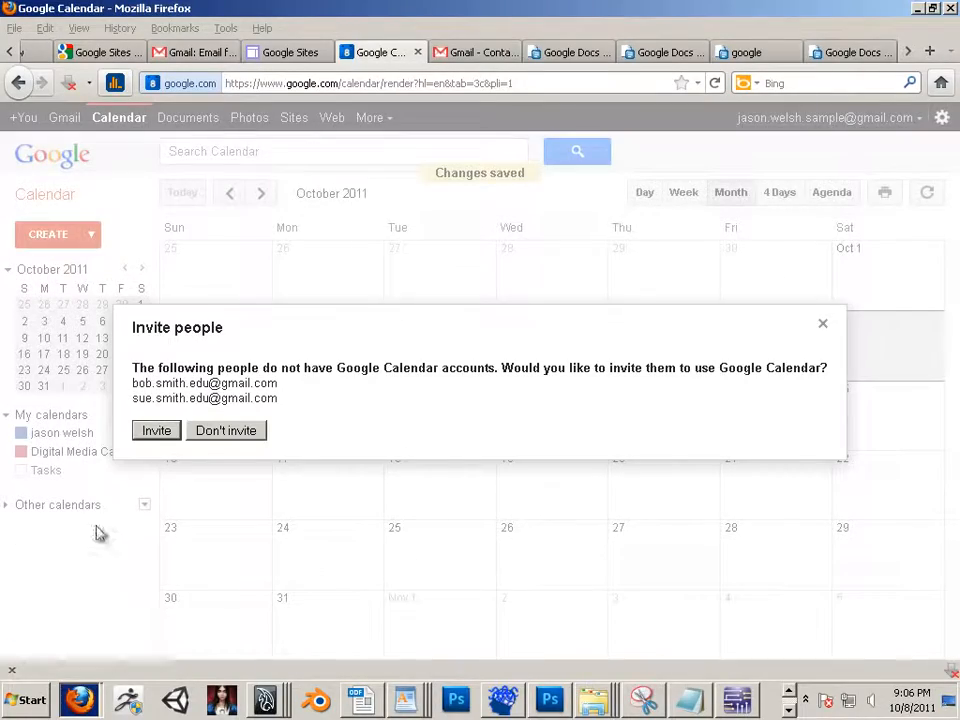
click(160, 432)
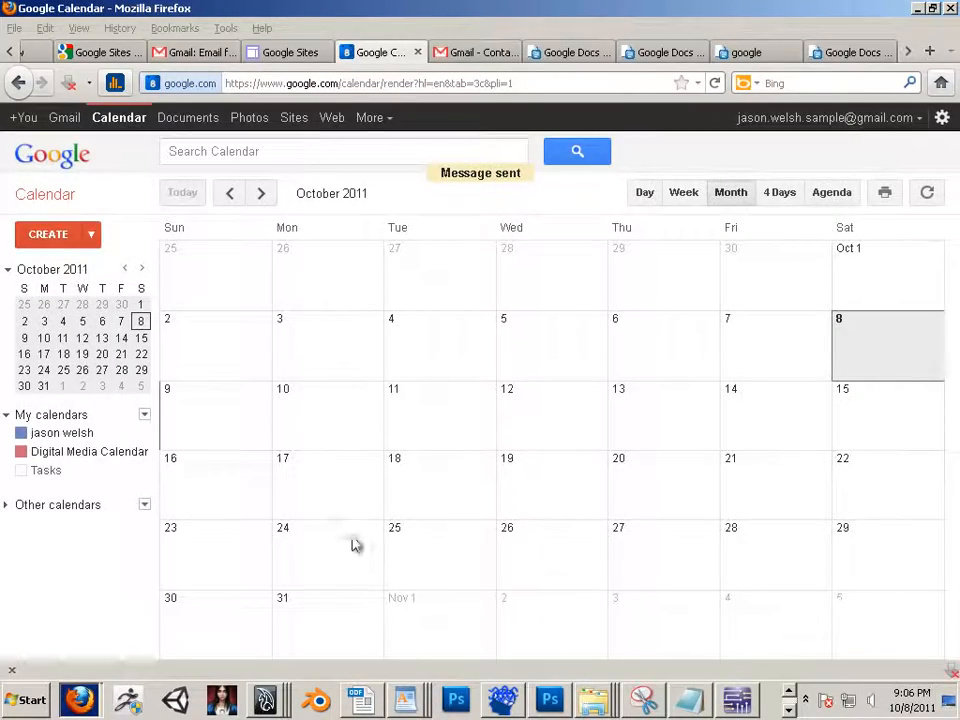
Step: Create and save an all-day event titled "Photoshoot 1pm" on October 5, 2011
double_click(561, 356)
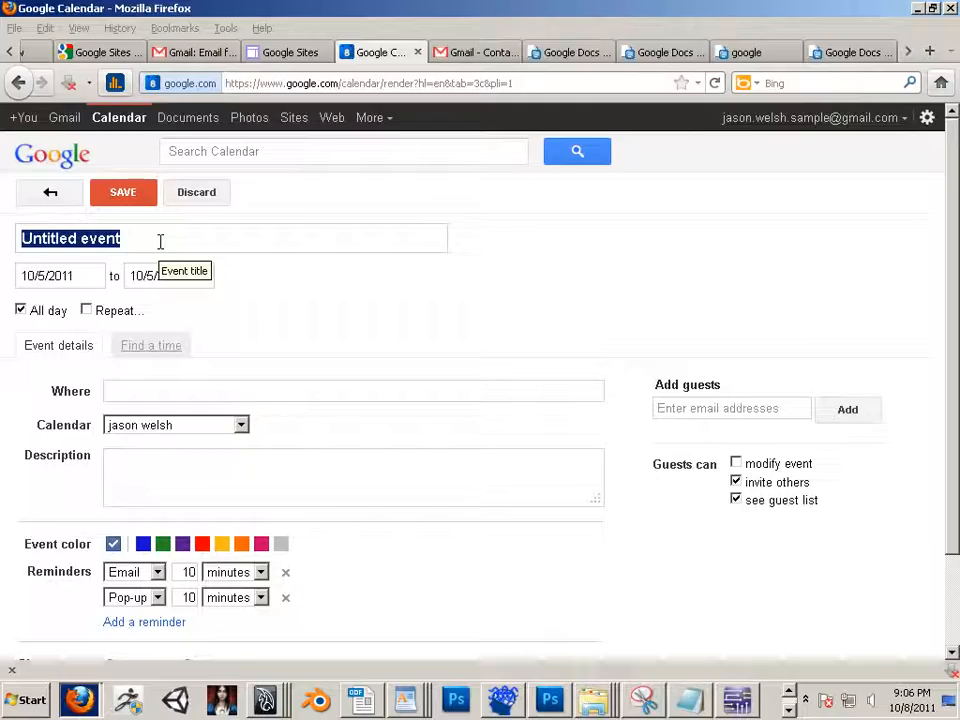
text(Pho)
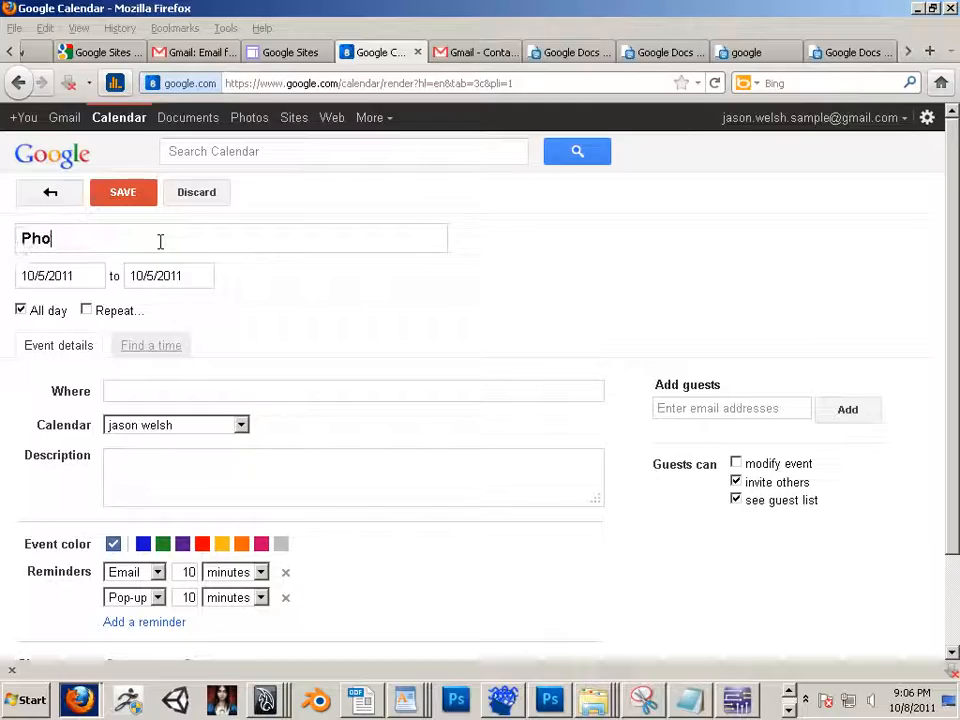
text(toshoot 1pm)
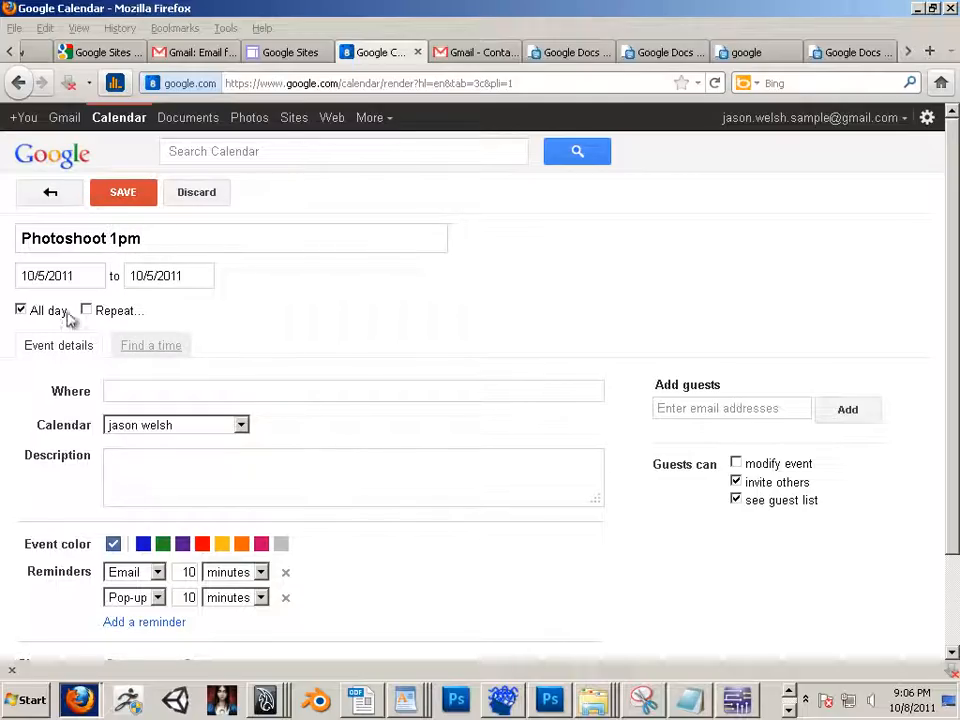
click(122, 197)
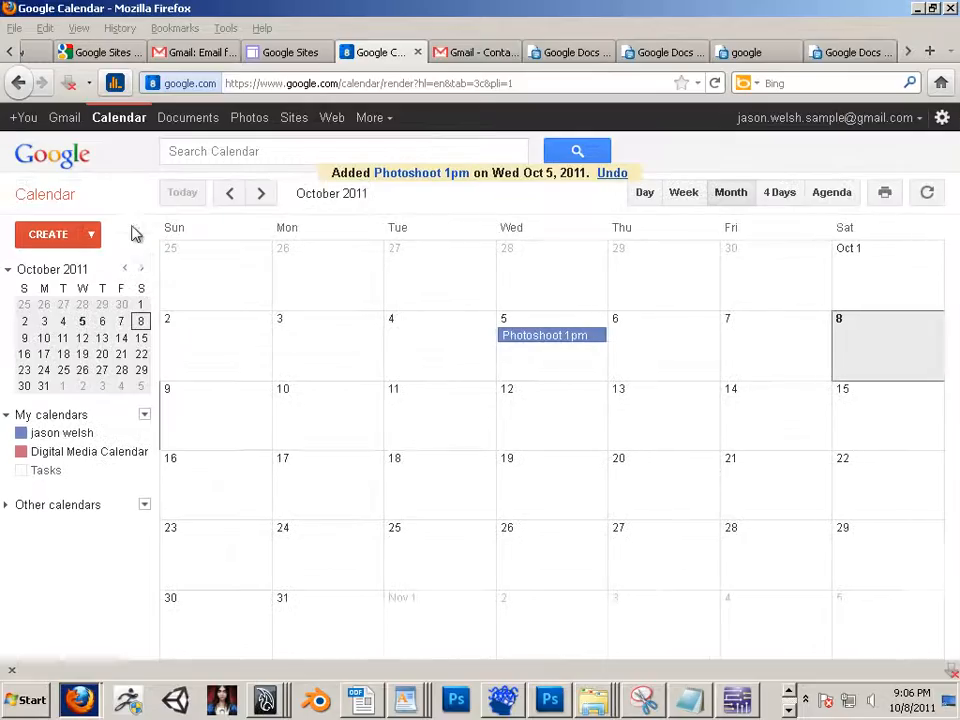
Step: Edit the "Photoshoot 1pm" event and use Find a time to schedule it from 1pm to 3pm on October 5
click(565, 341)
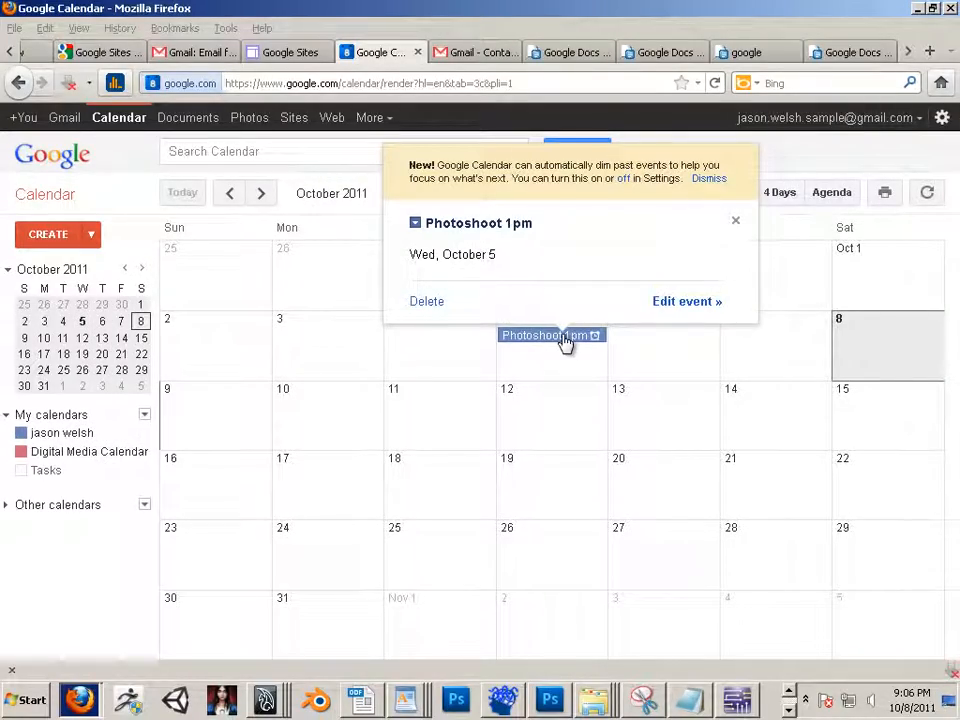
click(689, 303)
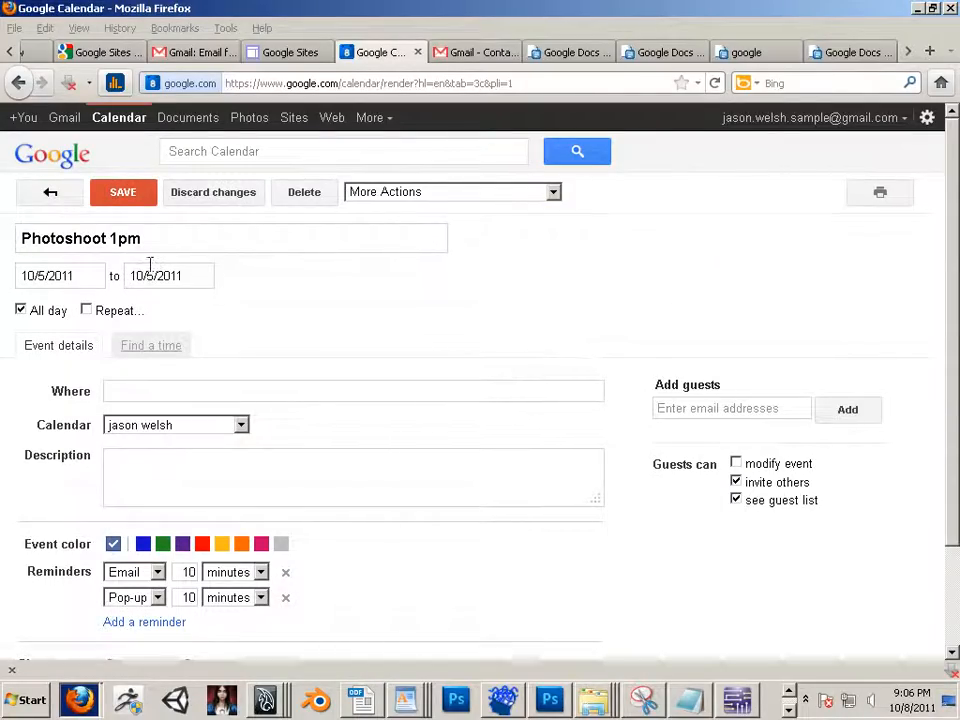
scroll(148, 250, down, 2)
click(150, 229)
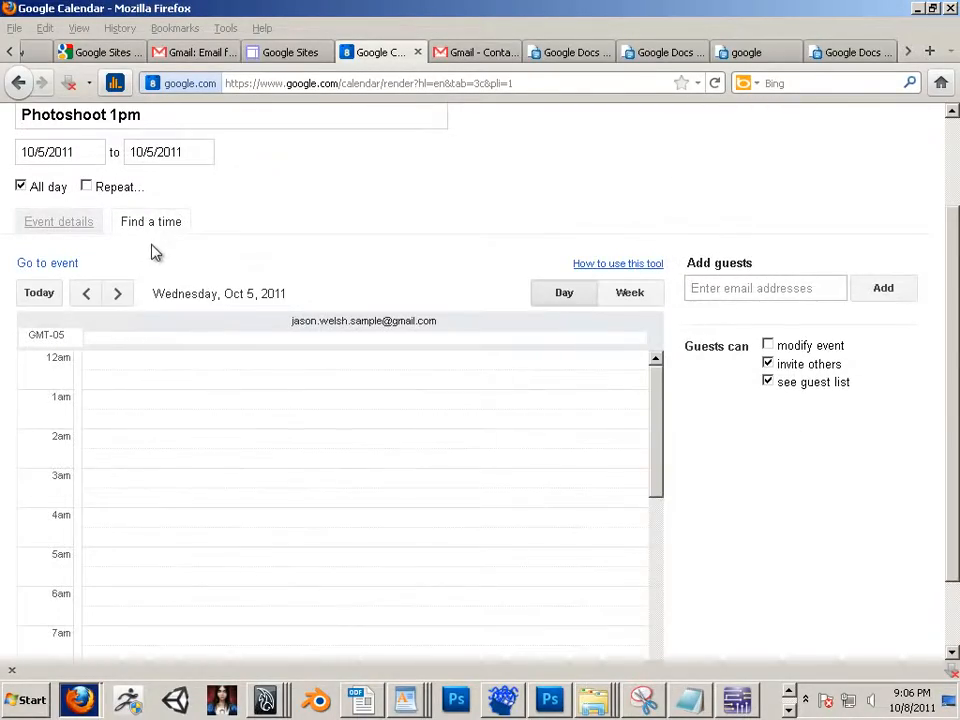
scroll(210, 296, down, 2)
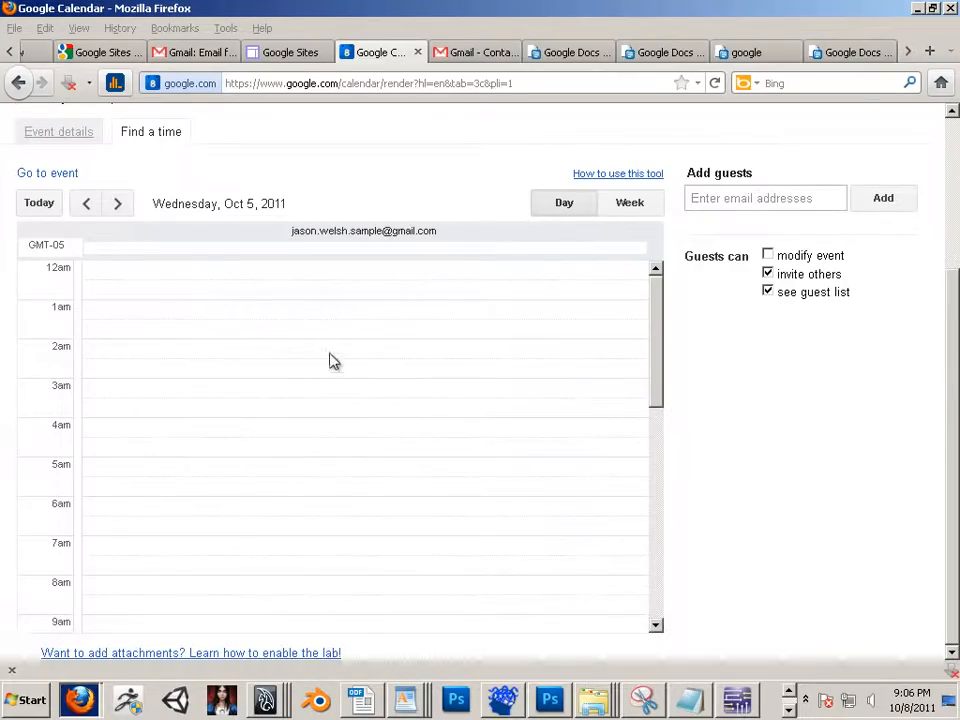
scroll(335, 364, up, 4)
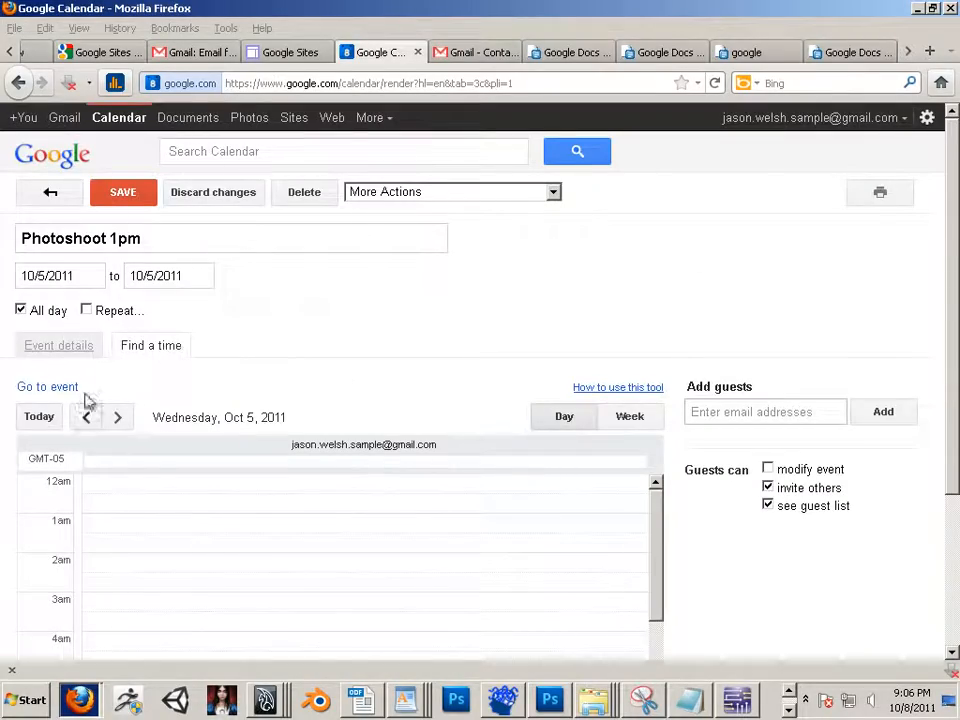
scroll(411, 486, down, 4)
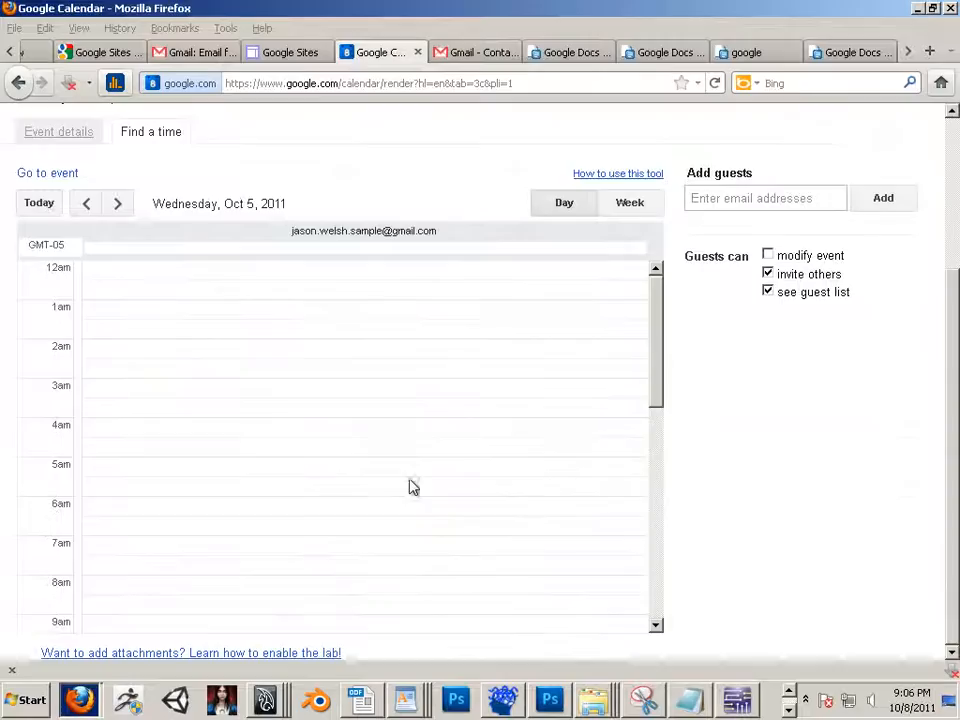
drag(652, 375, 574, 589)
scroll(568, 555, up, 3)
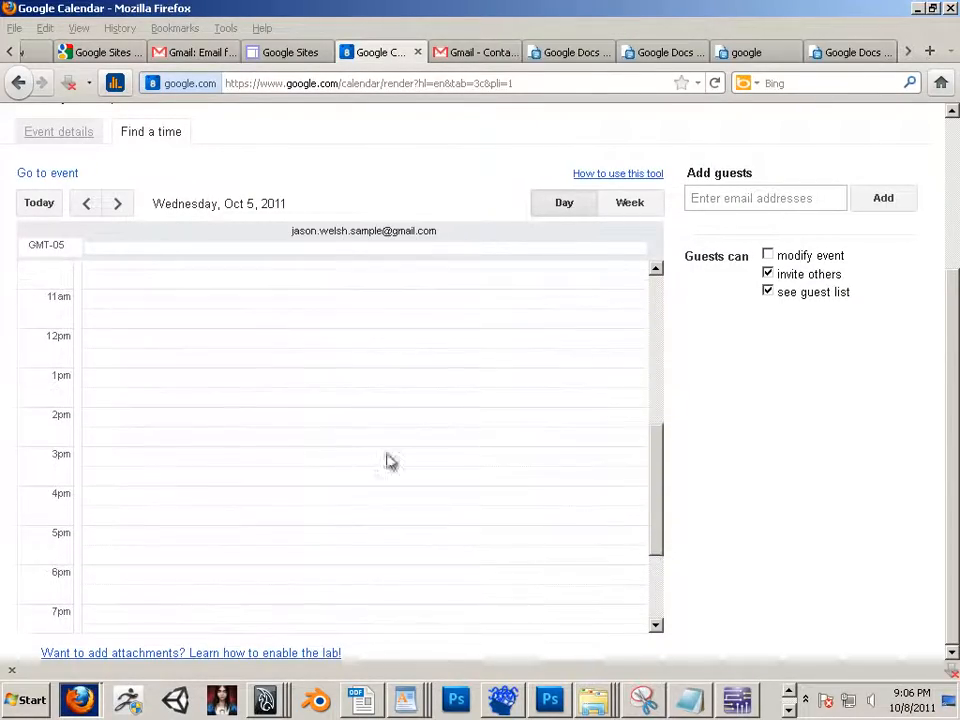
click(140, 375)
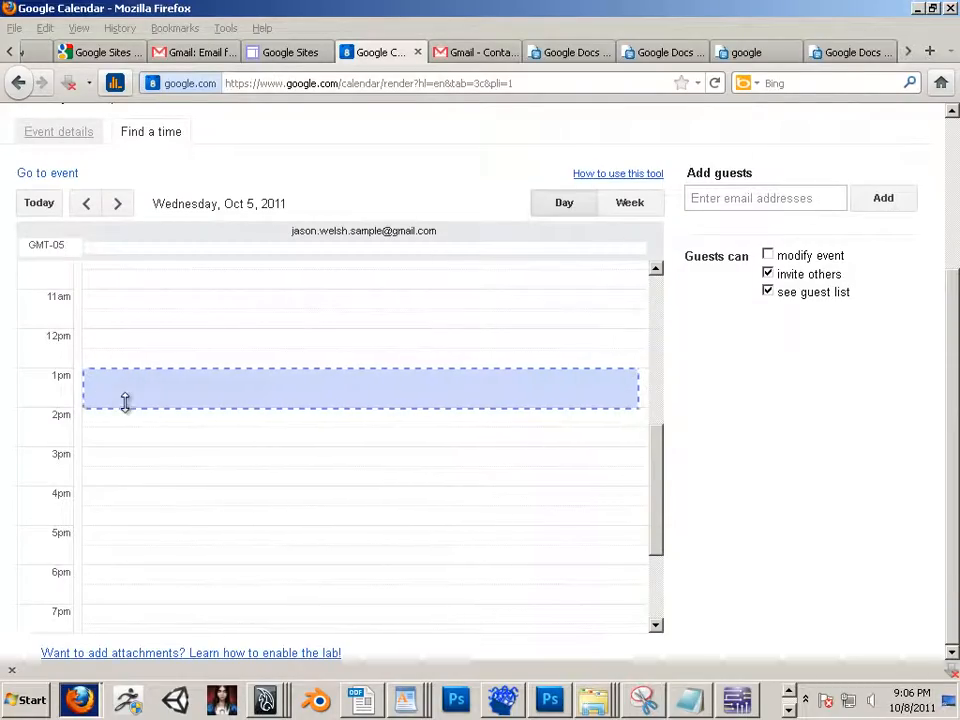
drag(133, 403, 140, 446)
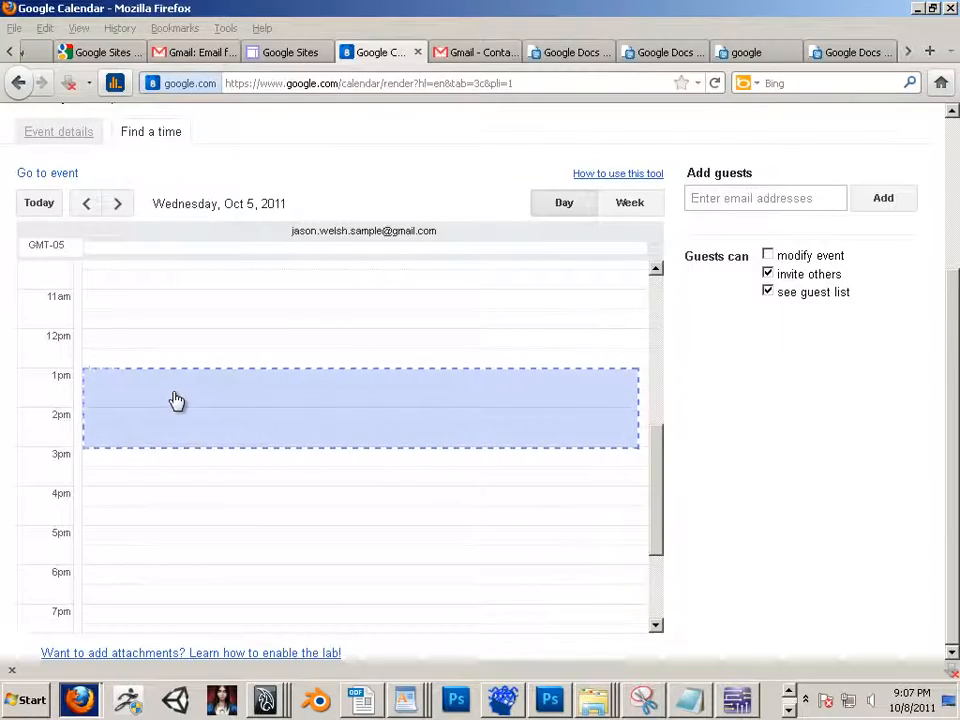
Step: Save the photoshoot event with its new scheduled time
scroll(176, 401, down, 3)
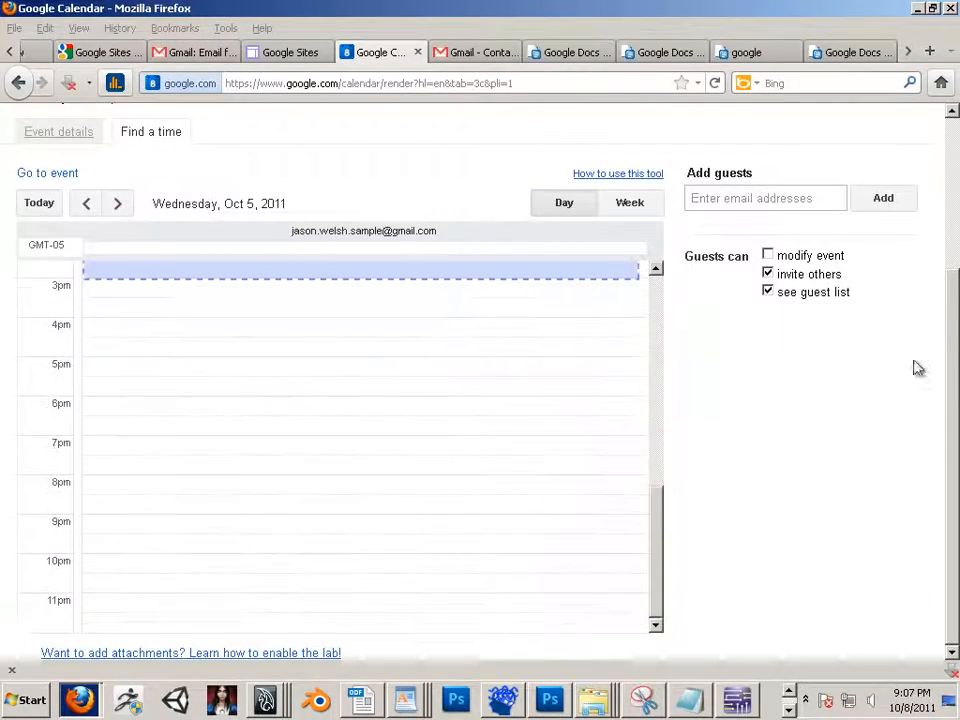
drag(941, 332, 955, 172)
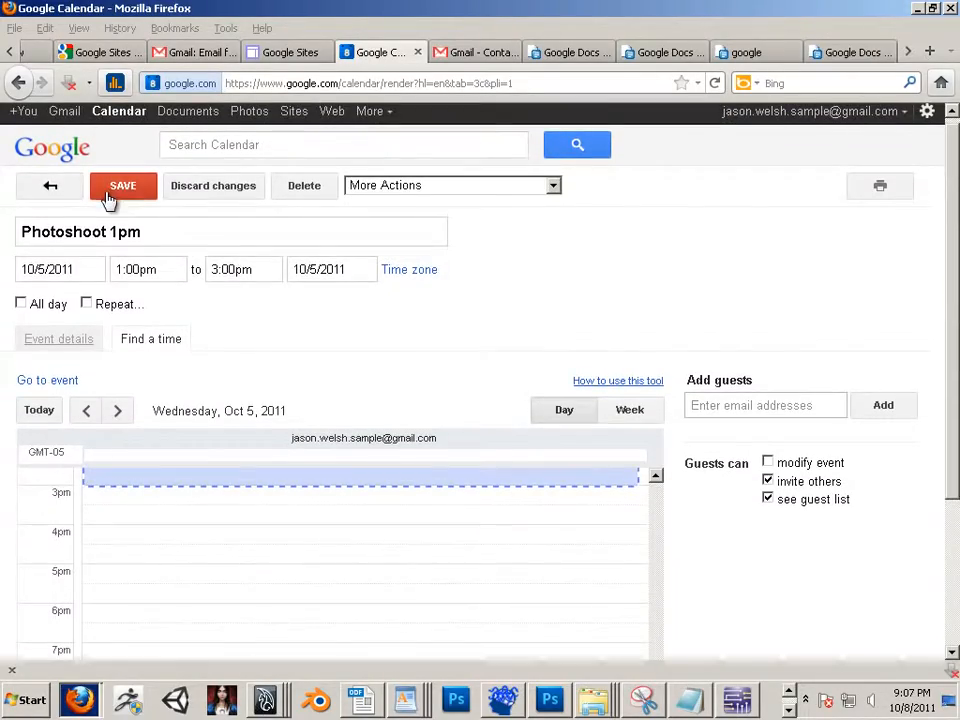
click(110, 193)
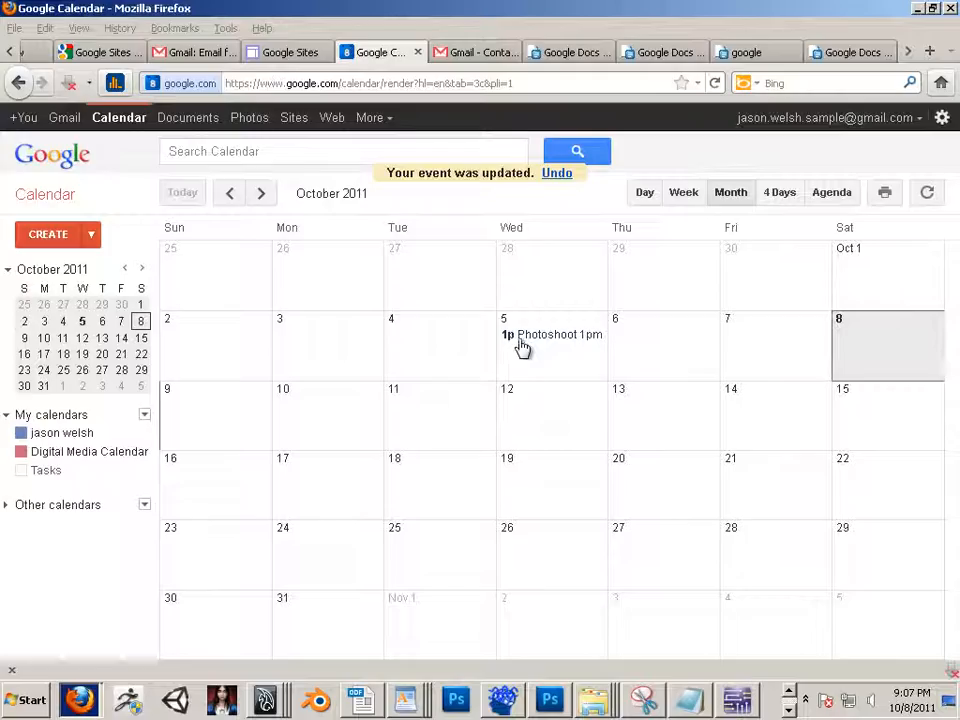
Step: Edit the October 5 event, shorten its title to "Photoshoot" by removing the time, and save it
click(560, 337)
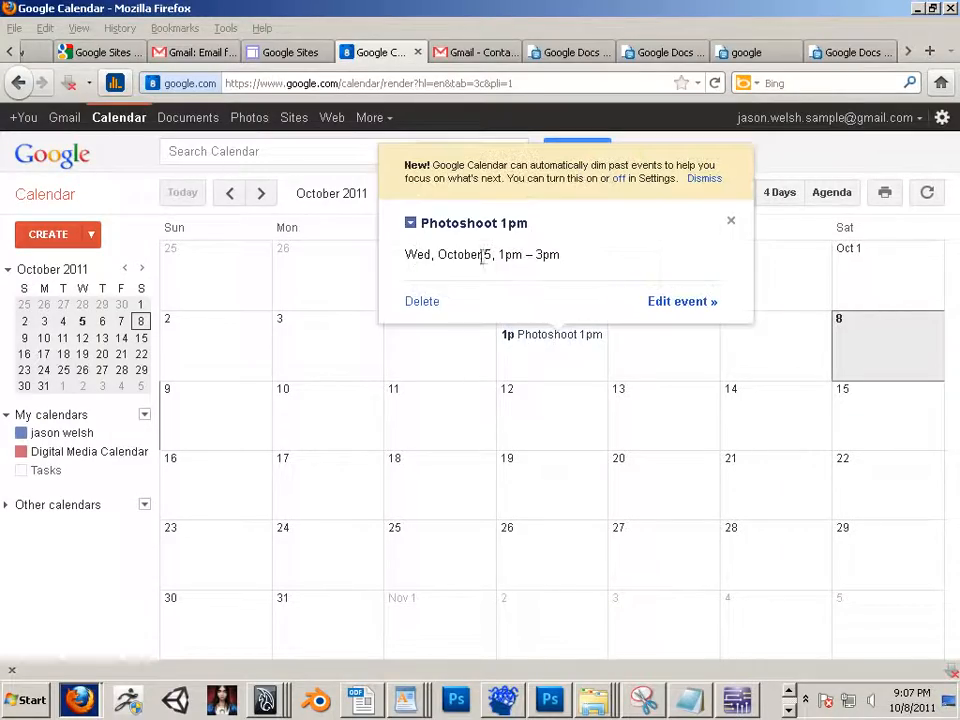
click(678, 302)
drag(152, 240, 109, 245)
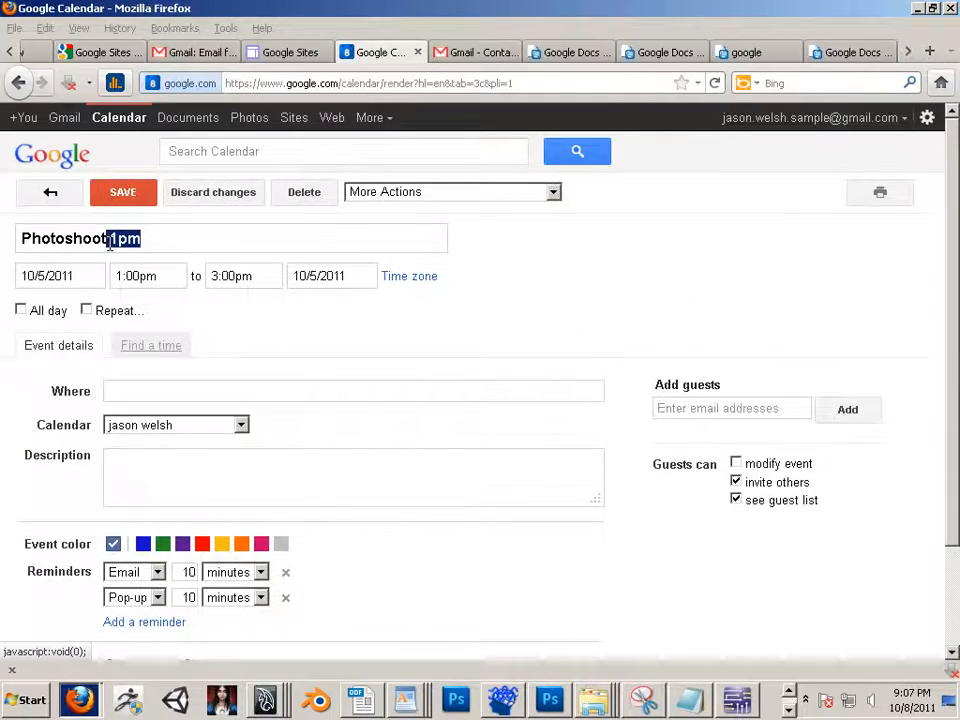
key(BackSpace)
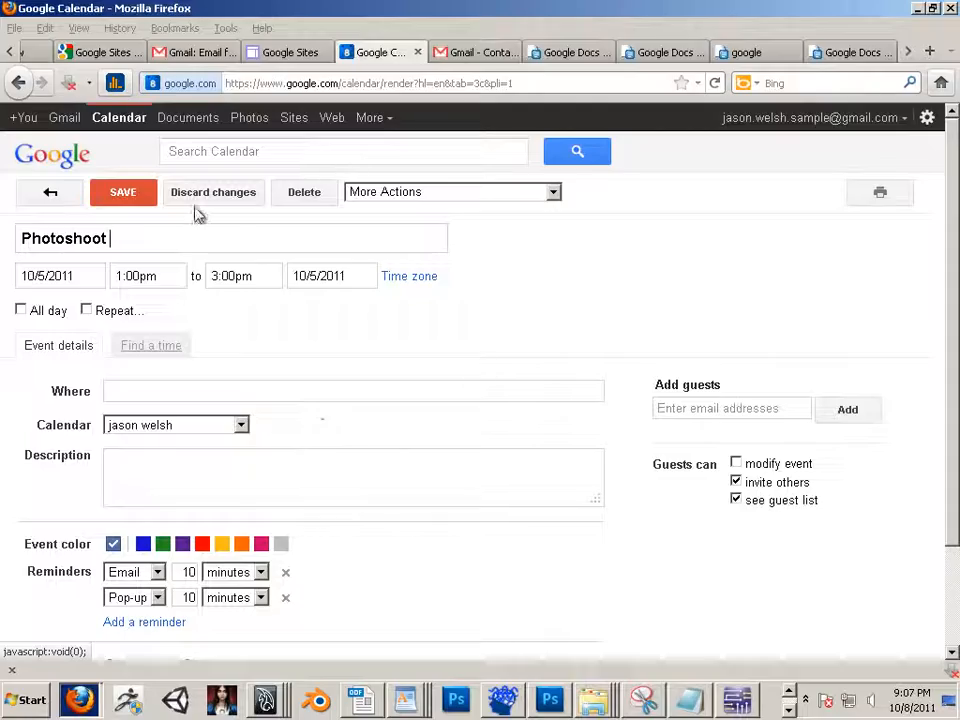
click(123, 195)
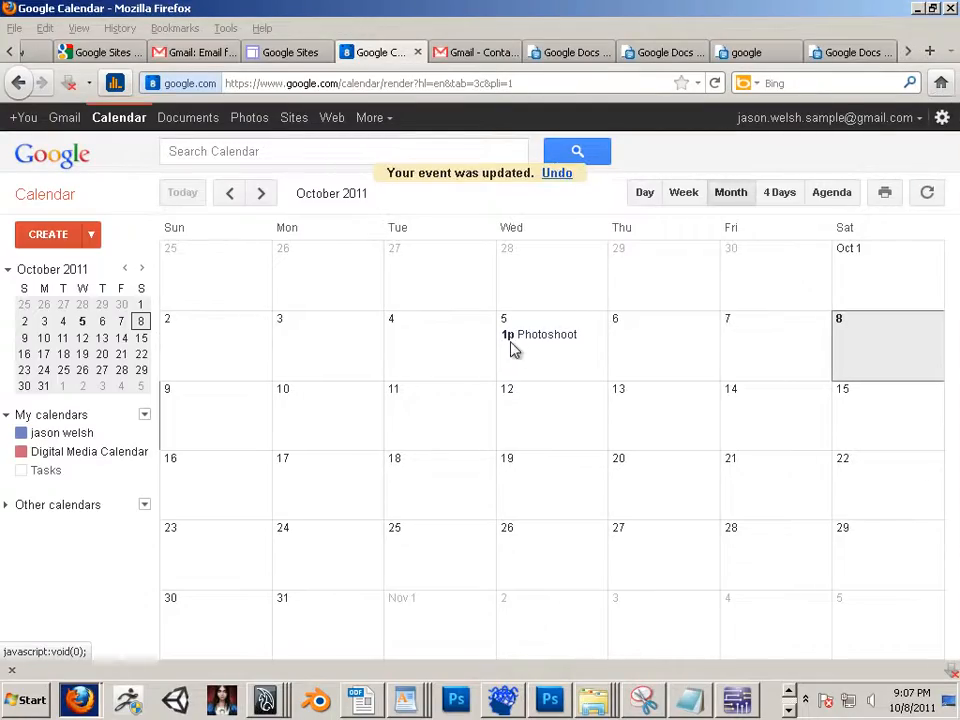
Step: Open the Photoshoot event for editing and enter the description "Bobs donut hut"
click(570, 341)
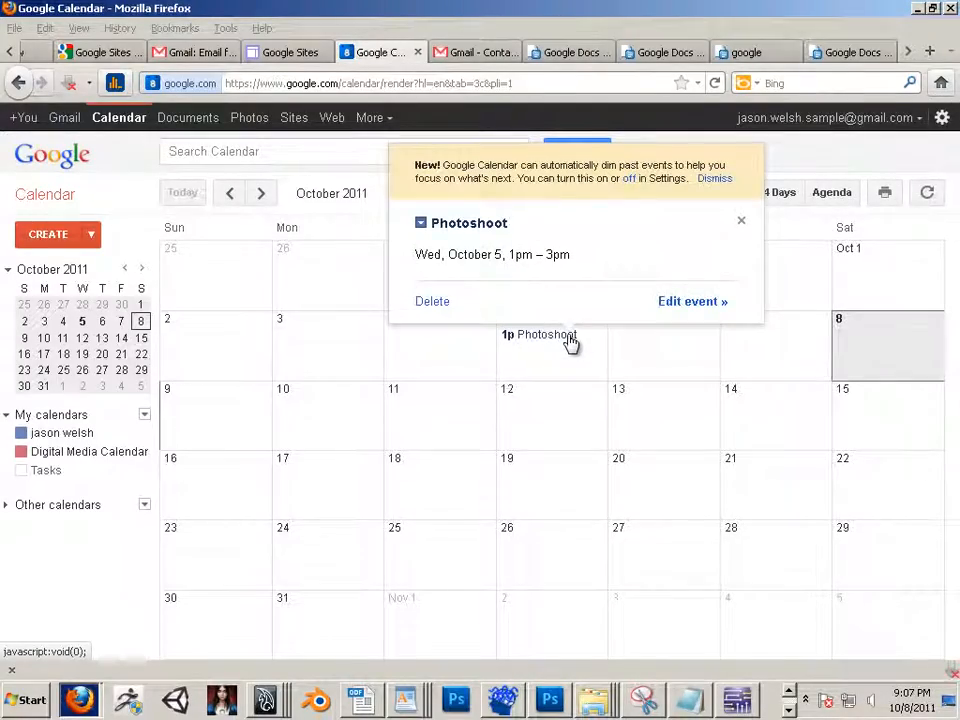
click(669, 302)
click(193, 474)
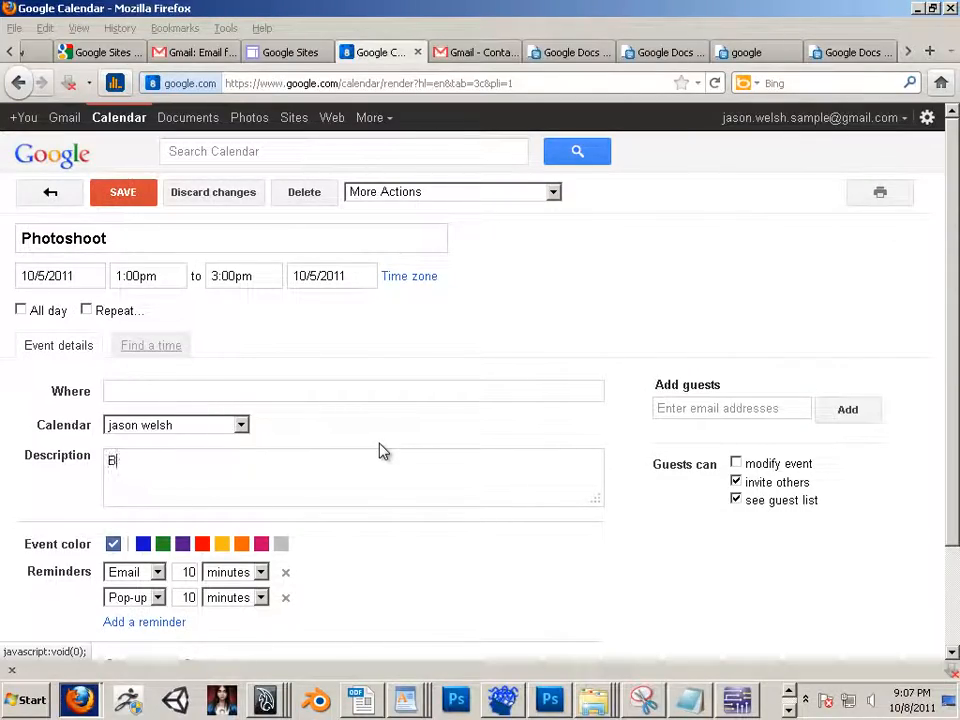
text(Bobs donut hut)
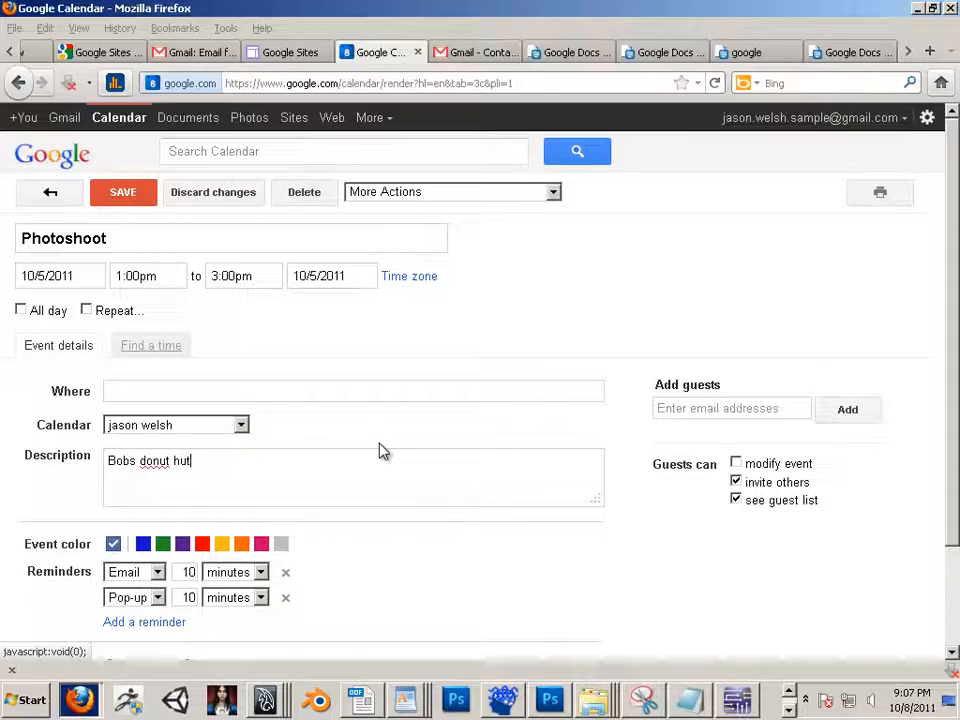
right_click(161, 466)
click(214, 119)
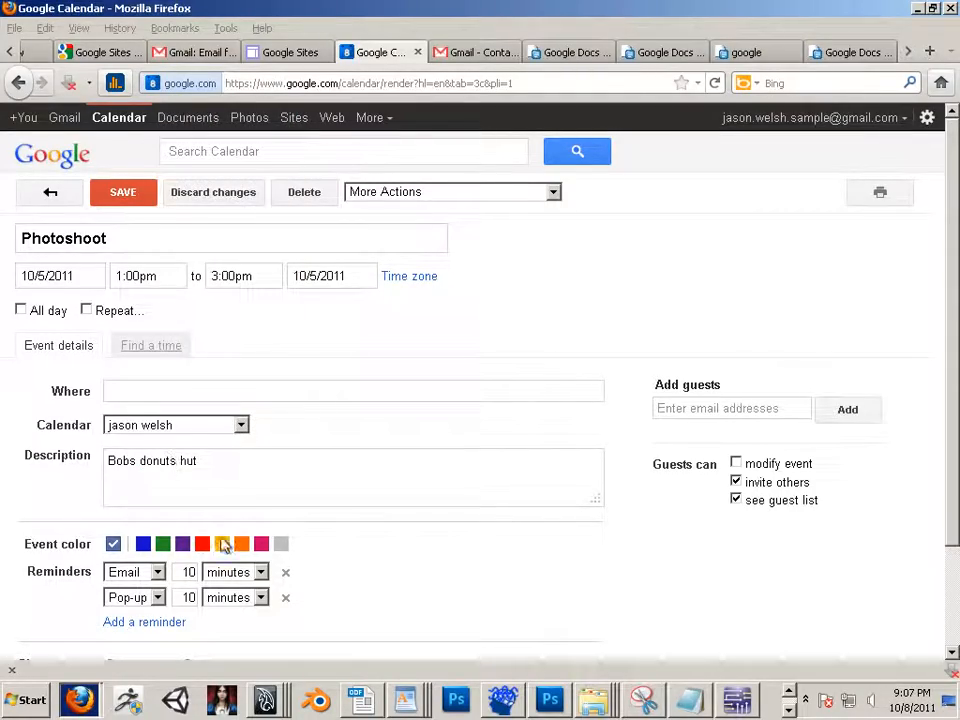
Step: Set the Photoshoot event's color to green and save the event
click(166, 549)
scroll(289, 501, down, 2)
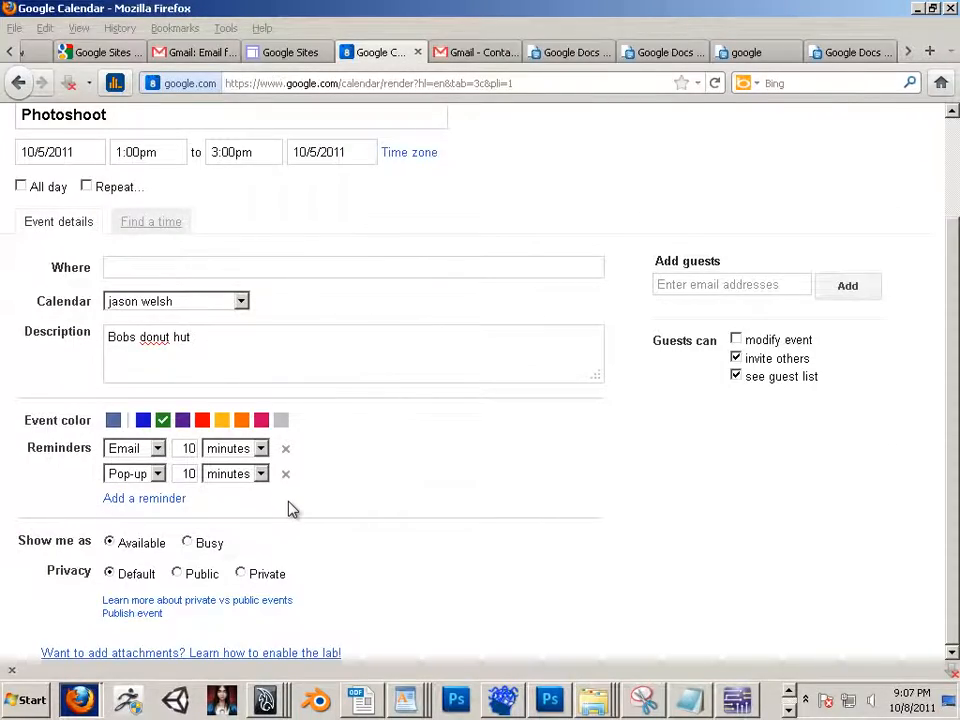
scroll(197, 214, up, 2)
click(122, 191)
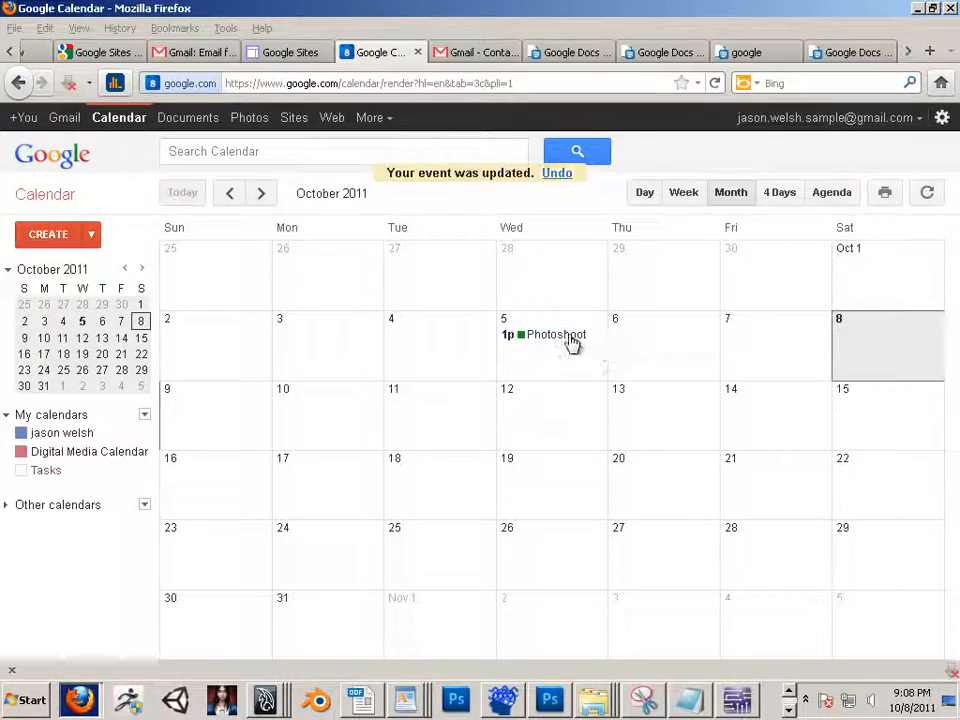
Step: Reschedule the Photoshoot event in the month view to October 6, to October 13, and finally to October 4
drag(572, 343, 789, 343)
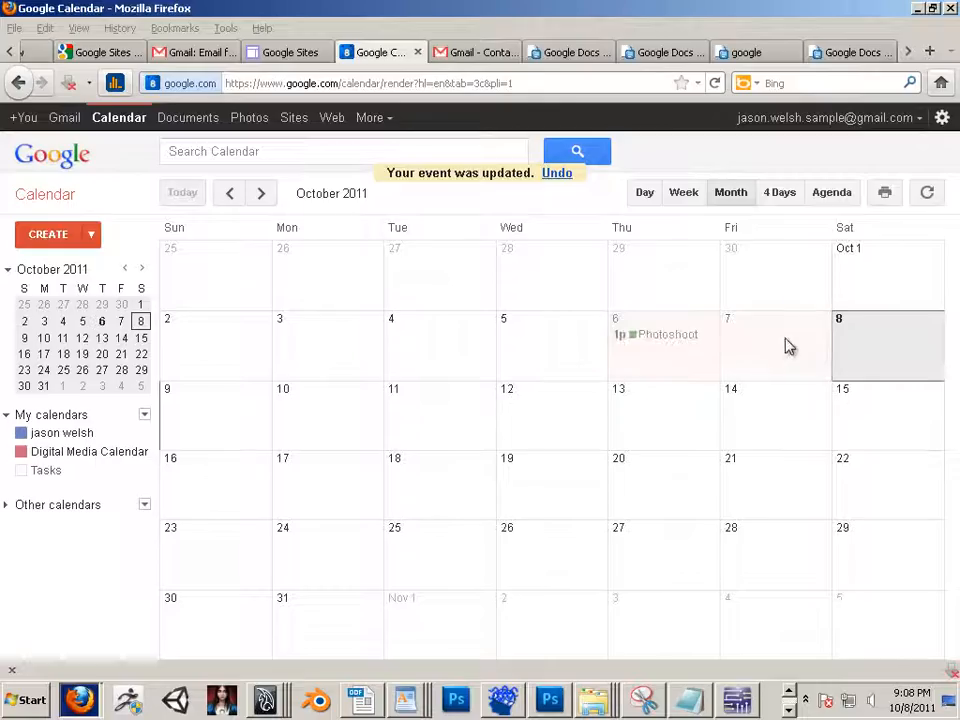
click(936, 180)
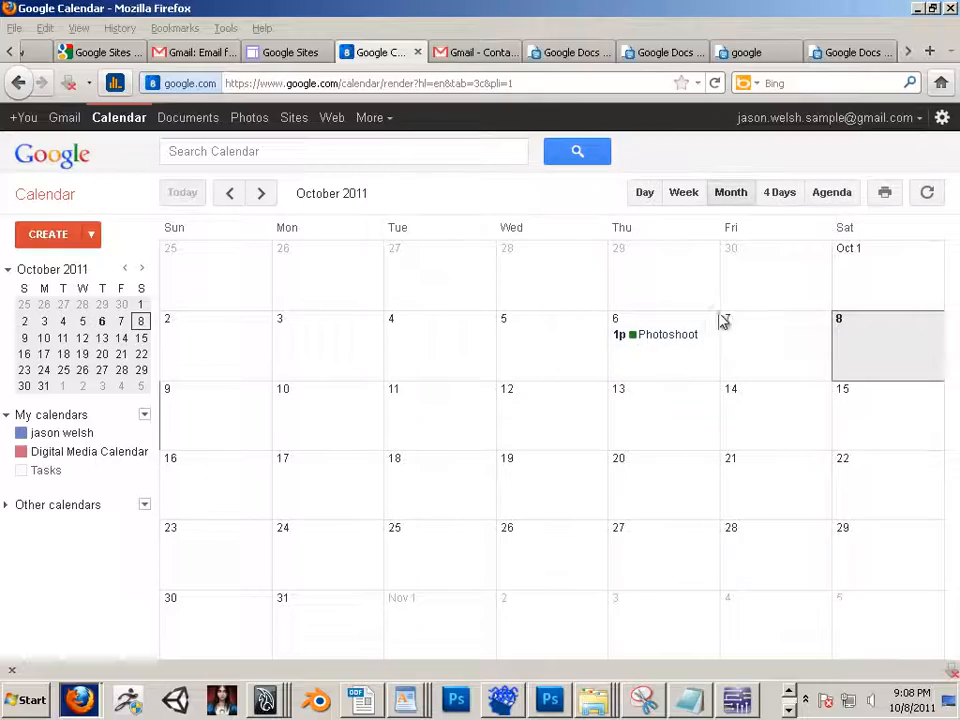
drag(678, 341, 680, 425)
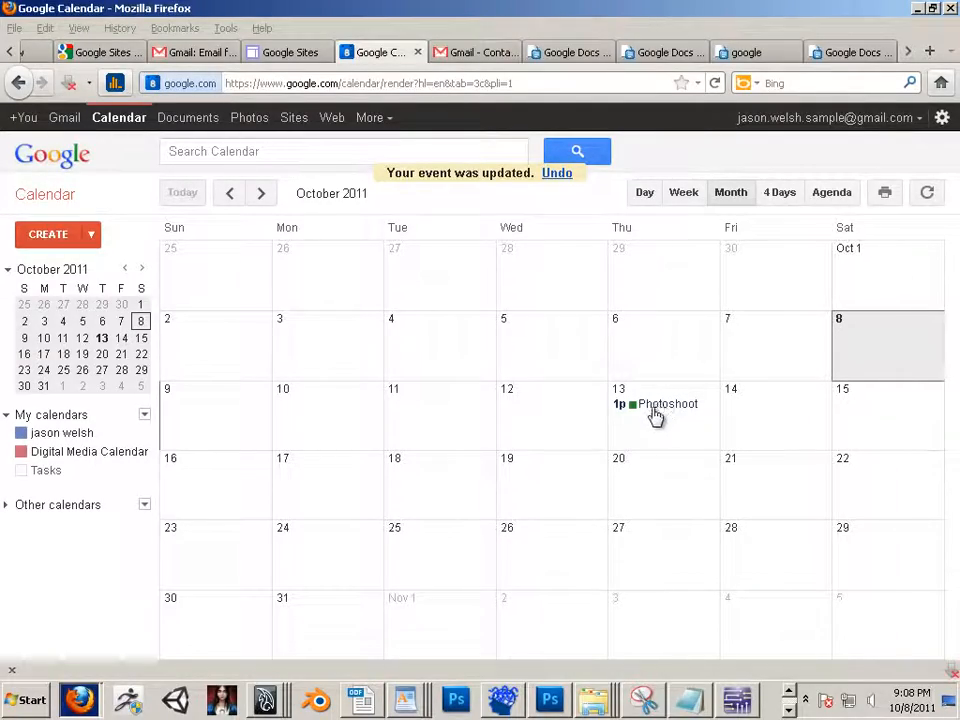
drag(656, 414, 430, 352)
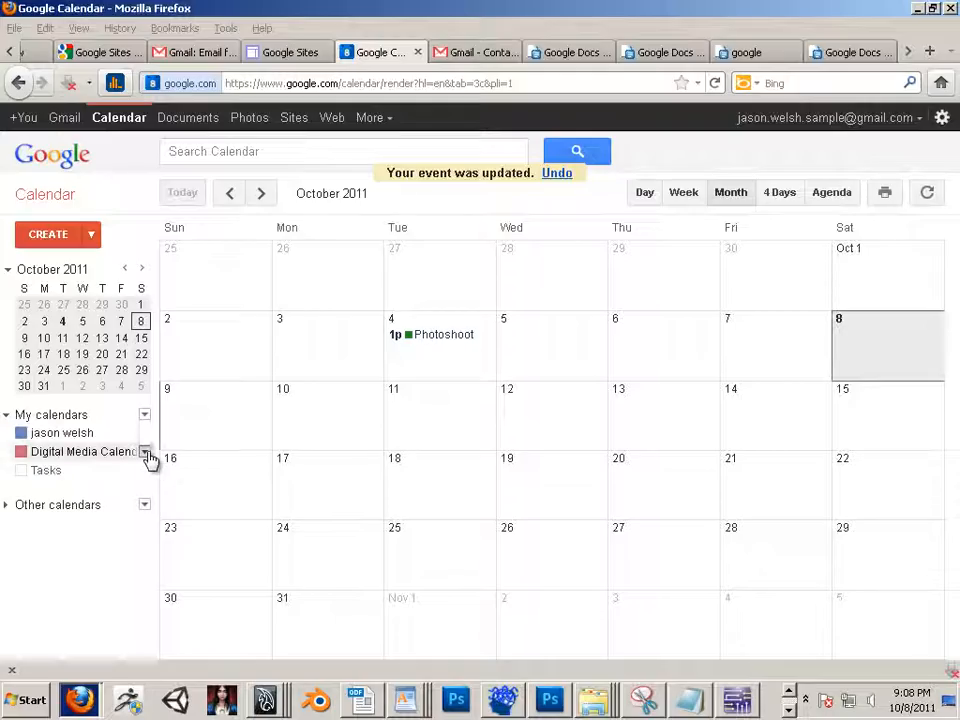
click(146, 455)
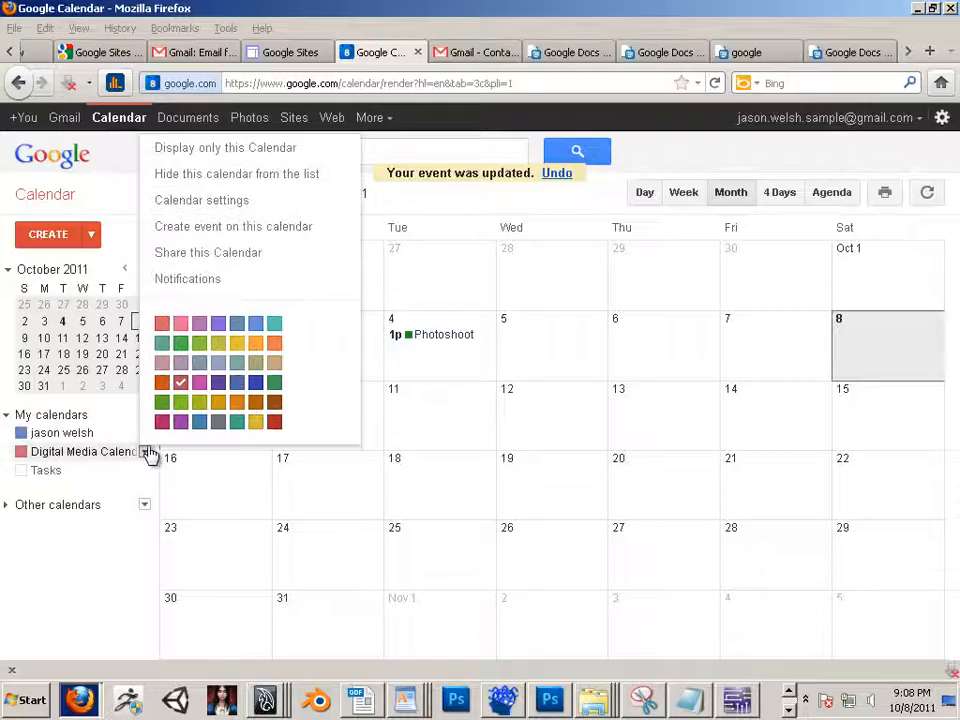
click(229, 243)
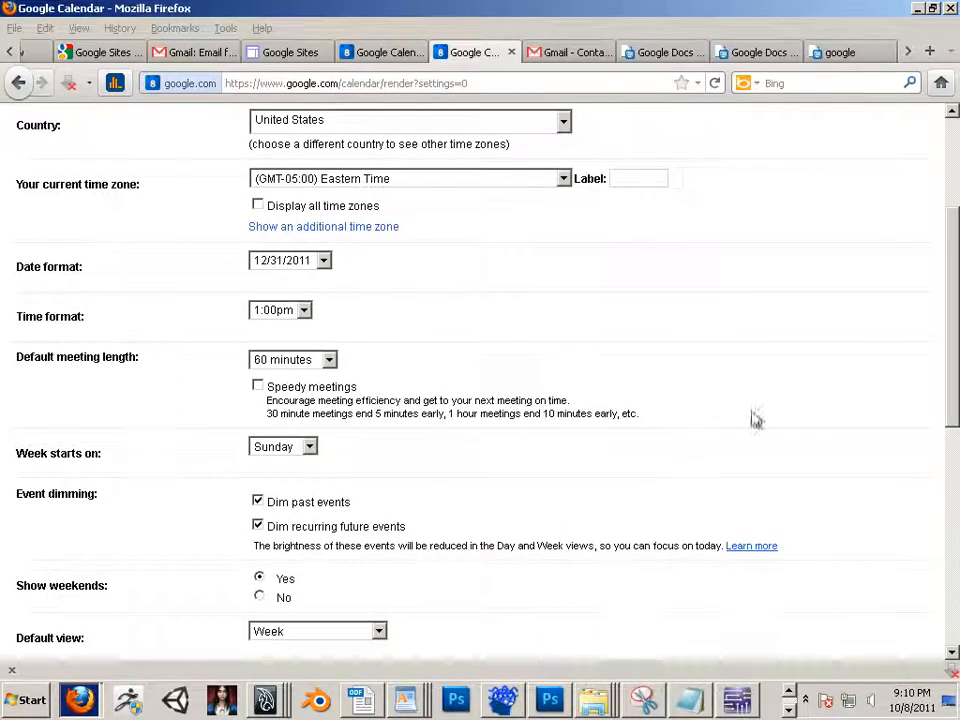
Step: Open the Google account settings and go from there to the Calendar settings
scroll(754, 420, up, 3)
click(903, 120)
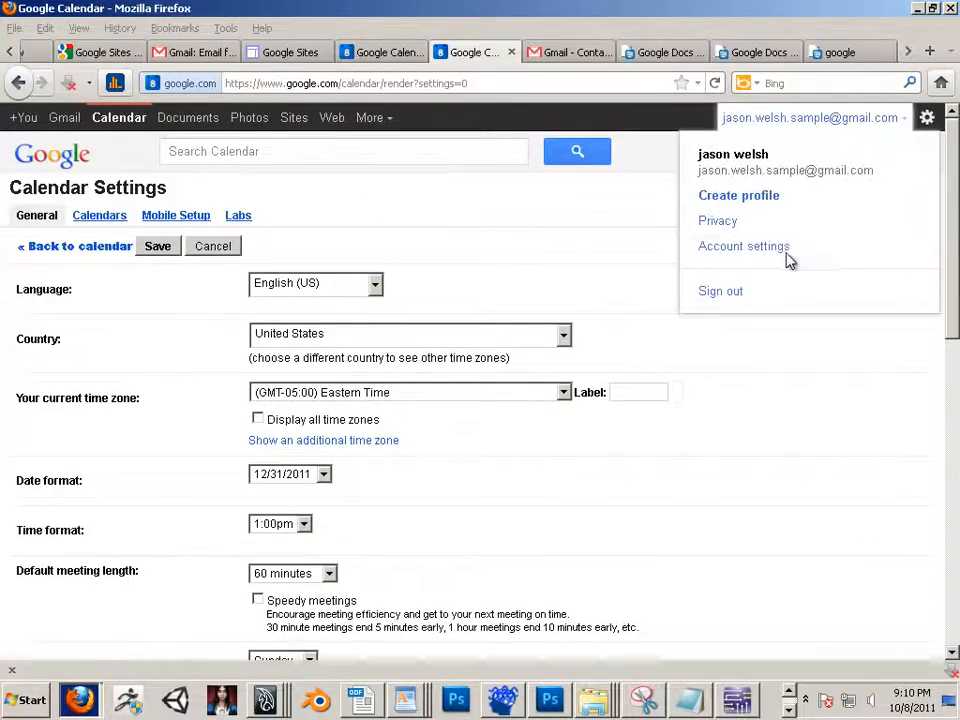
click(760, 250)
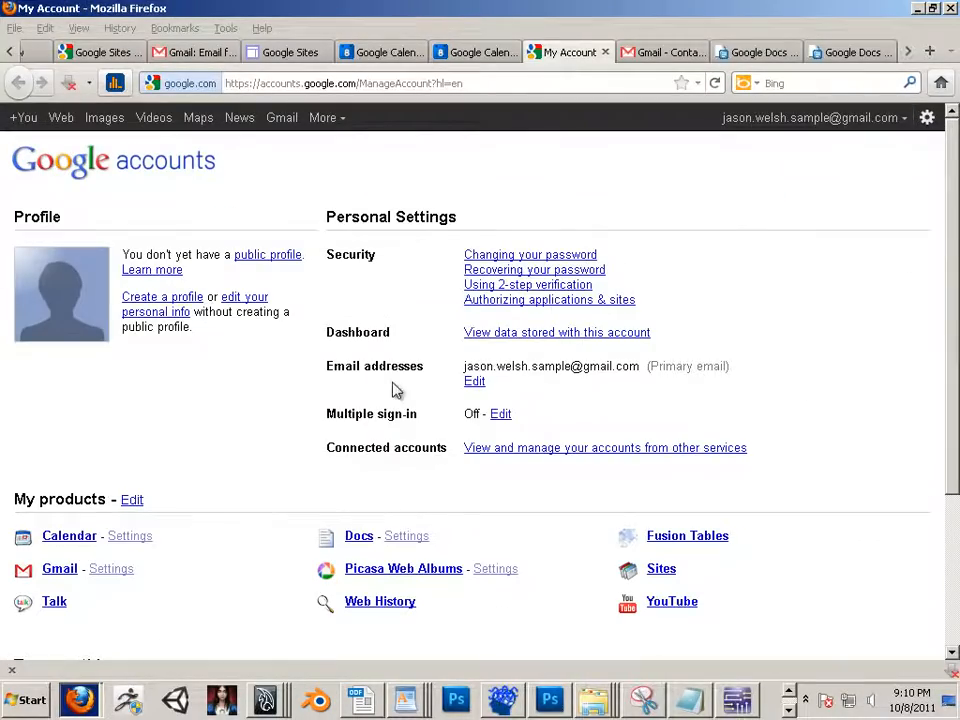
click(120, 540)
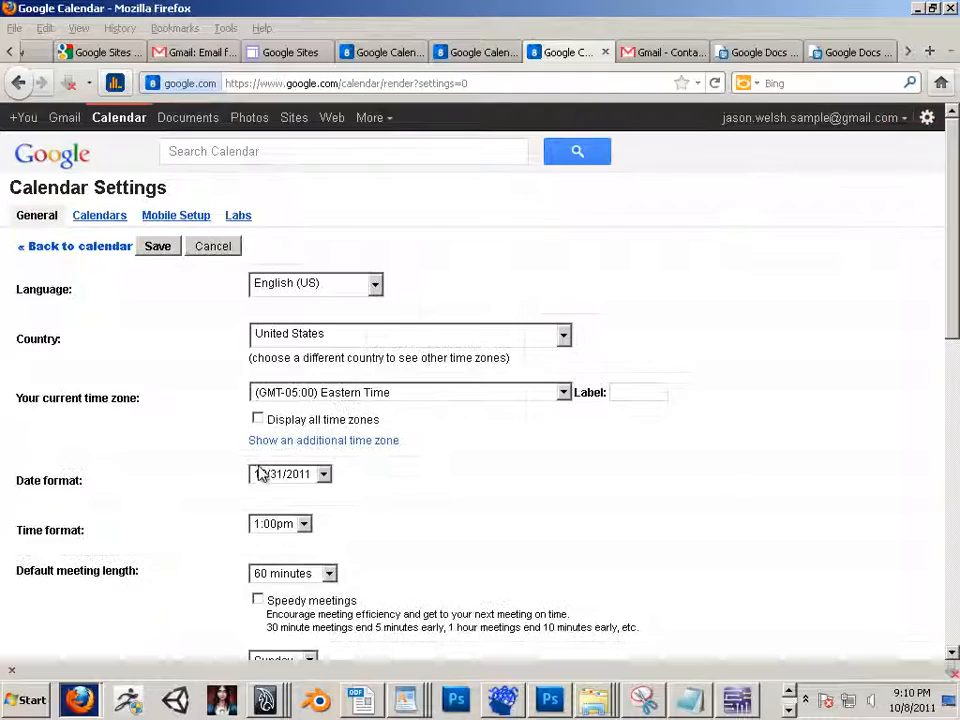
Step: Set the week to start on Monday, turn off the display of weekends, and save the calendar settings
scroll(258, 474, down, 4)
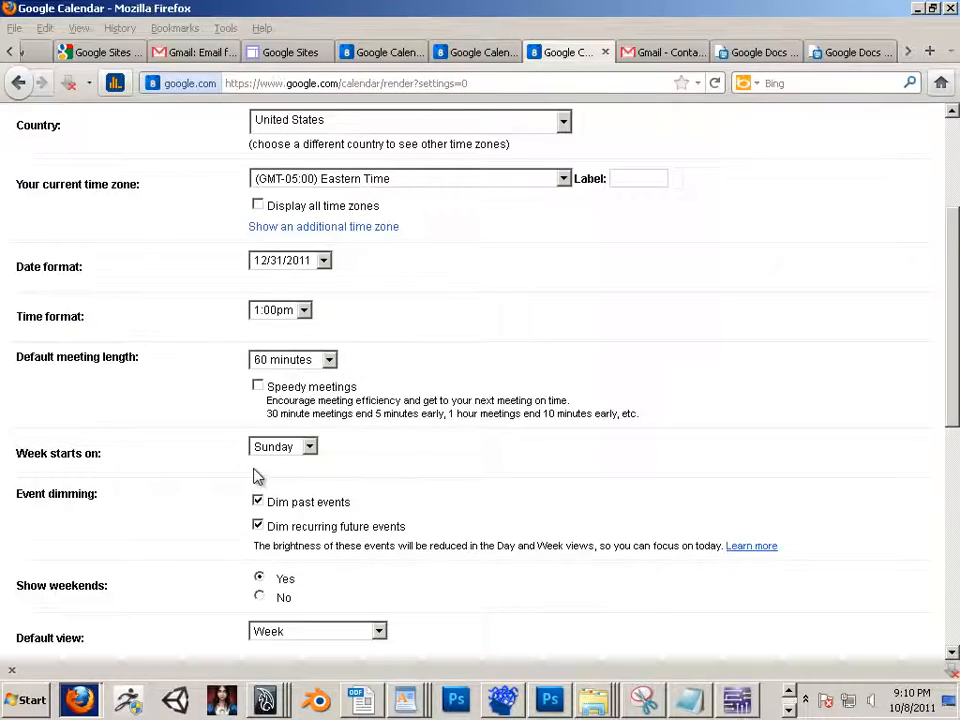
click(313, 452)
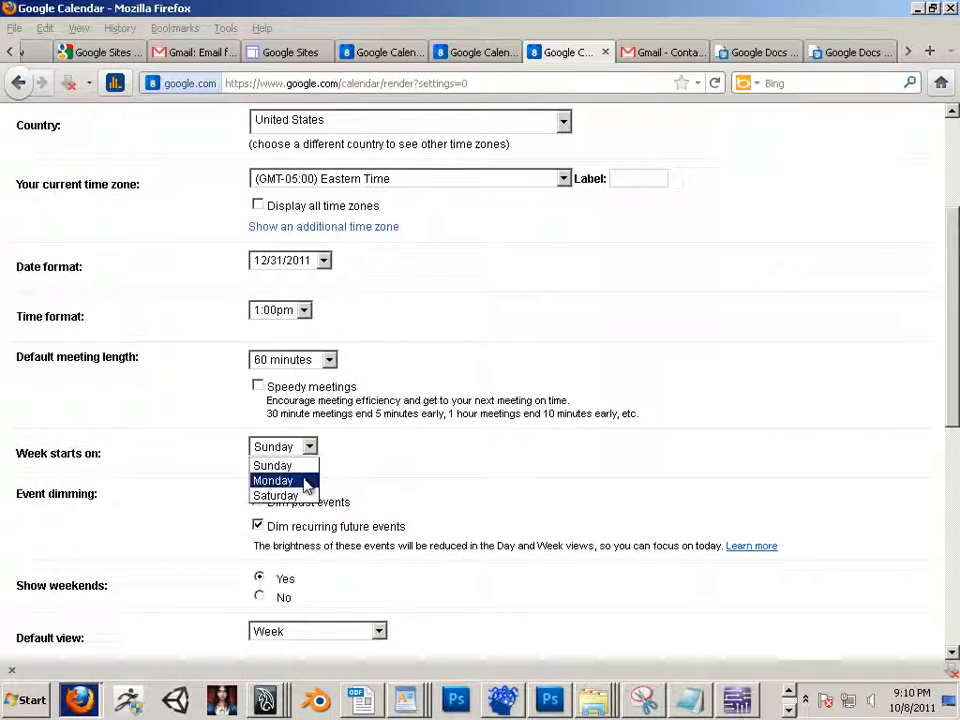
click(305, 481)
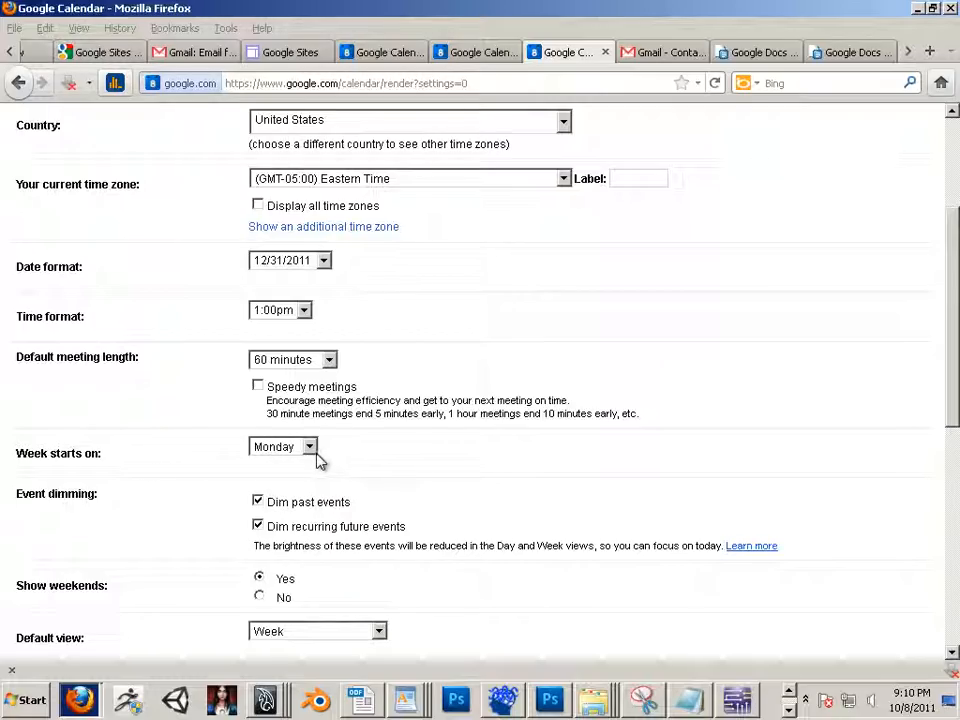
scroll(147, 515, down, 2)
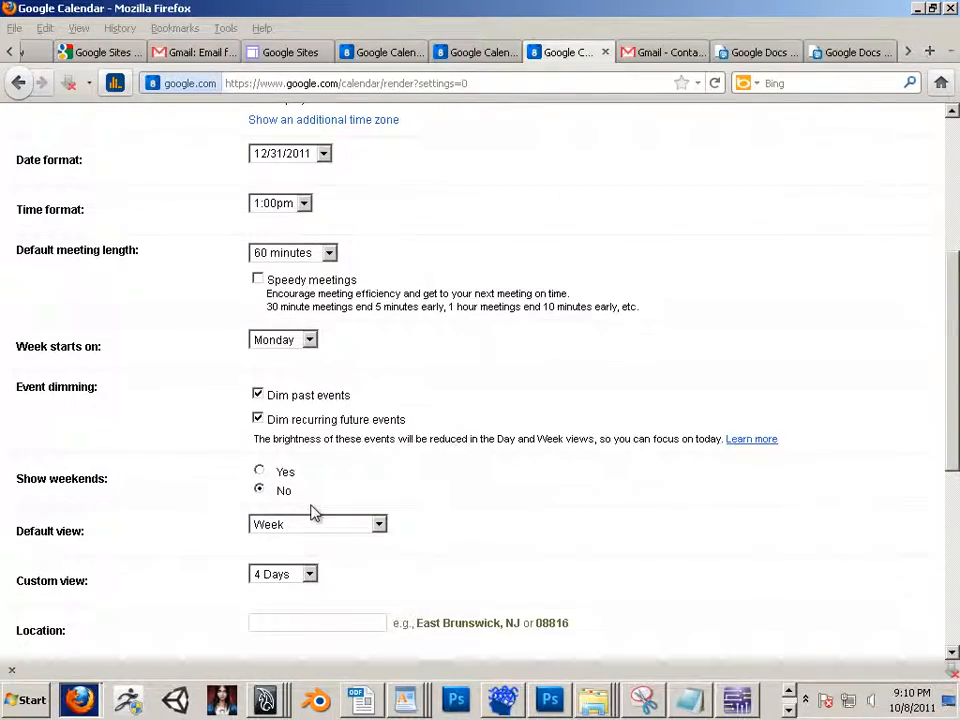
scroll(311, 514, down, 6)
scroll(259, 260, down, 2)
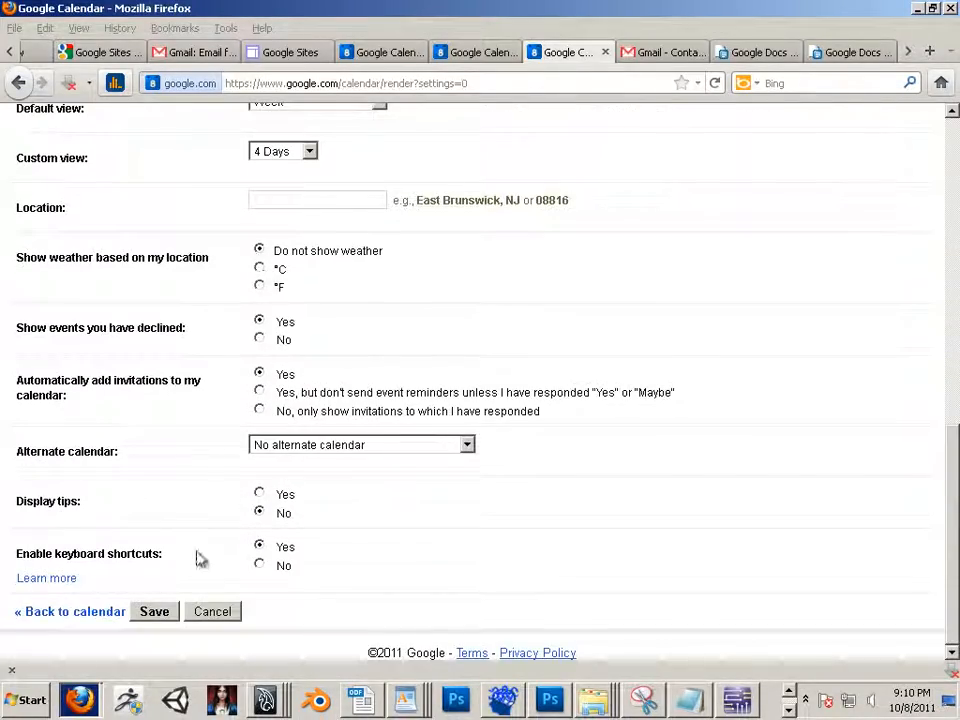
click(155, 614)
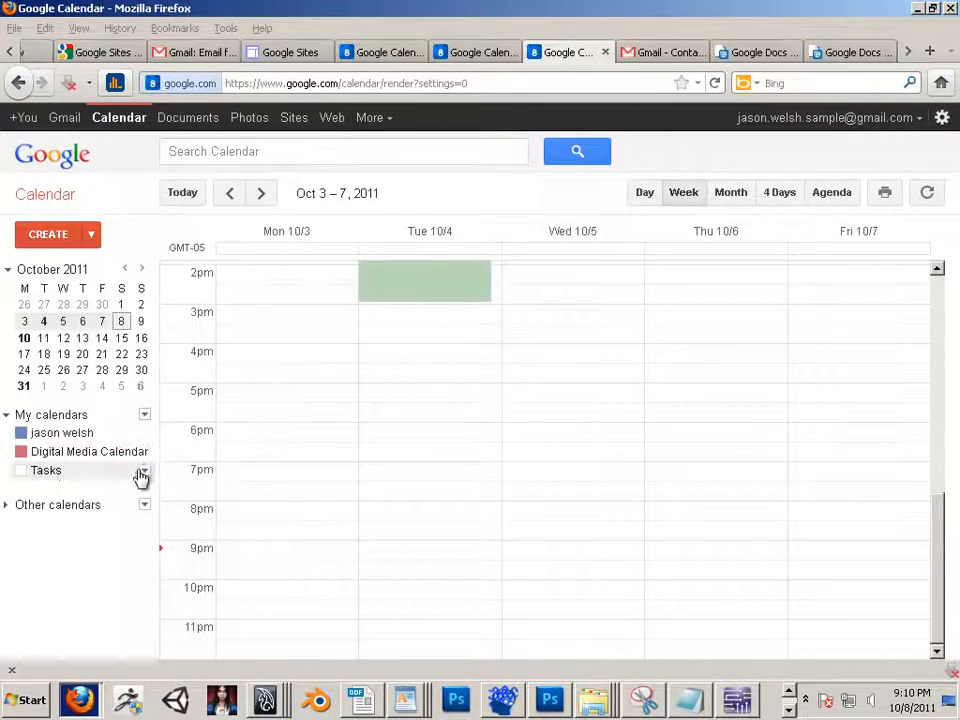
Step: Expand the Other calendars list and open the options of the Digital Media Calendar
click(9, 507)
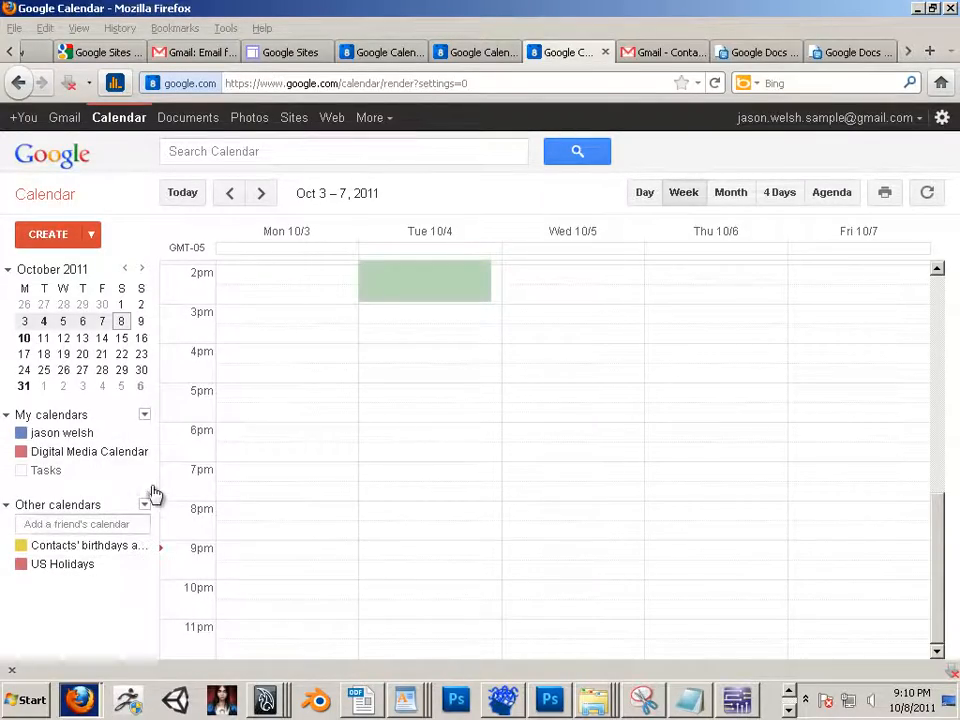
click(146, 453)
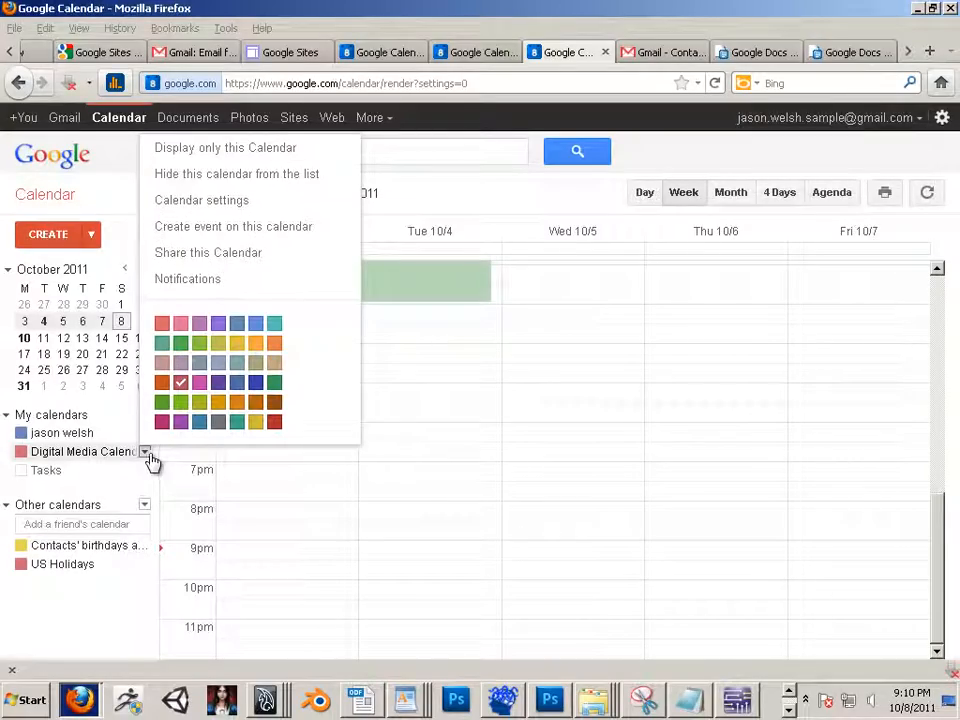
click(40, 524)
text(j)
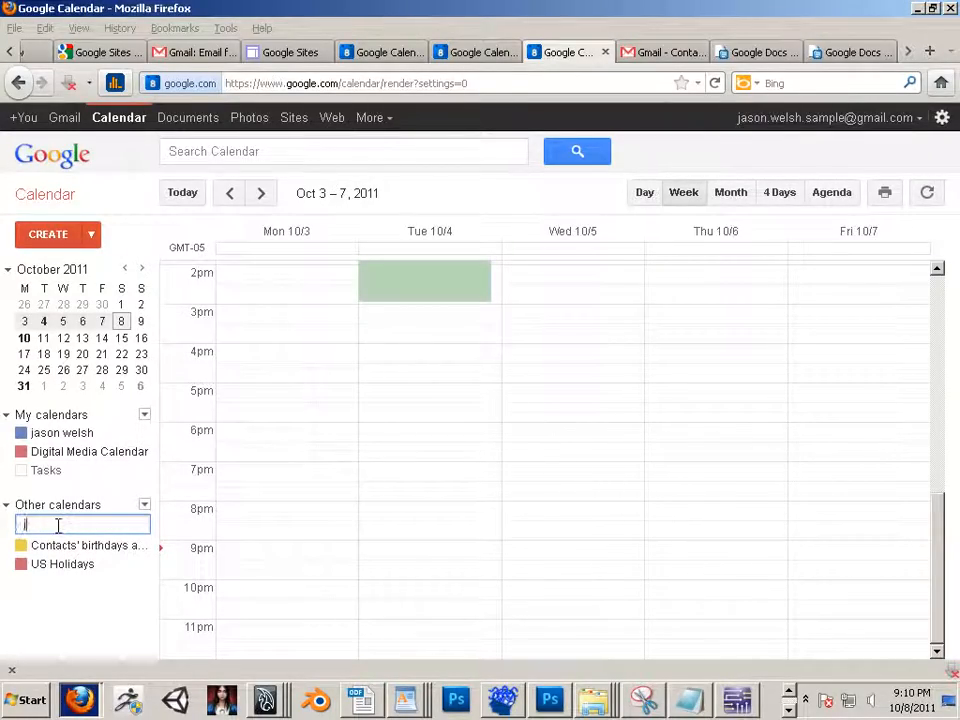
text(a)
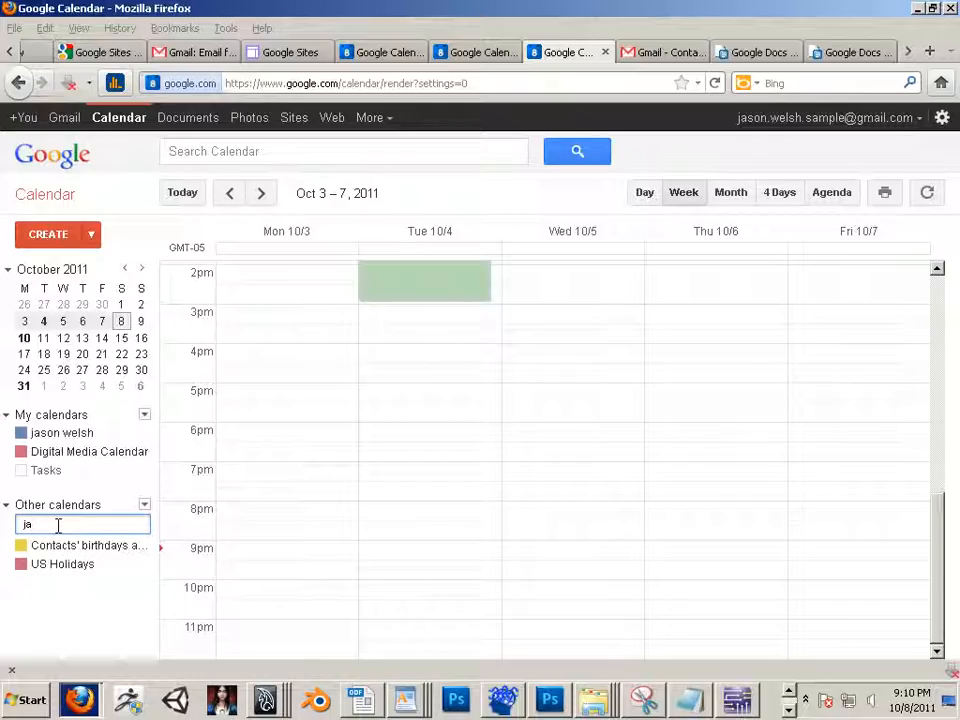
key(BackSpace)
key(BackSpace)
Step: Display only the Digital Media Calendar
click(145, 453)
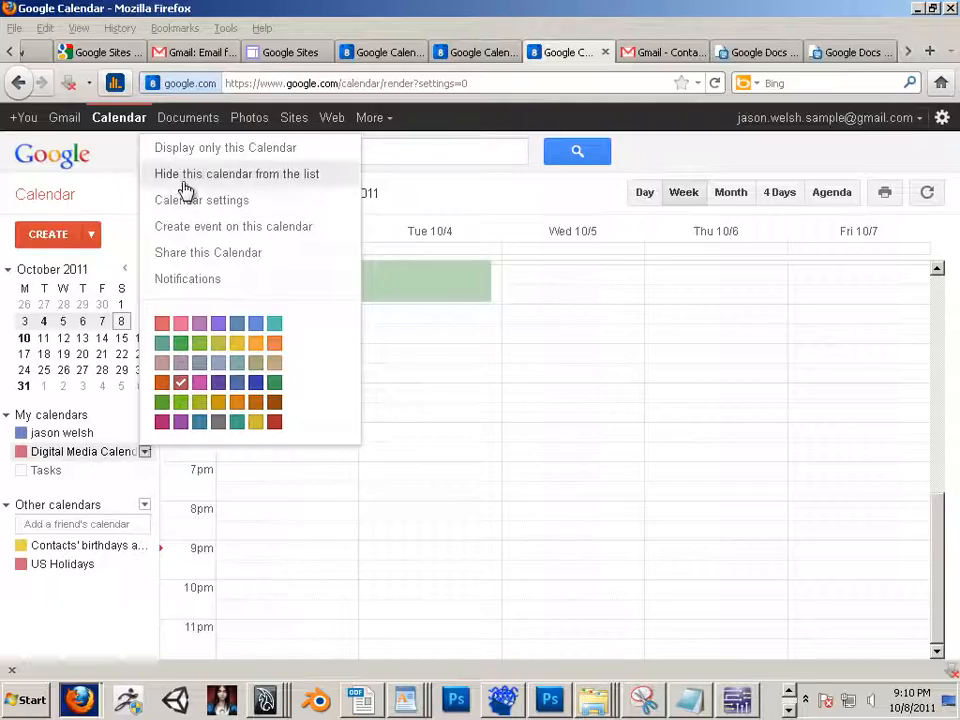
click(226, 150)
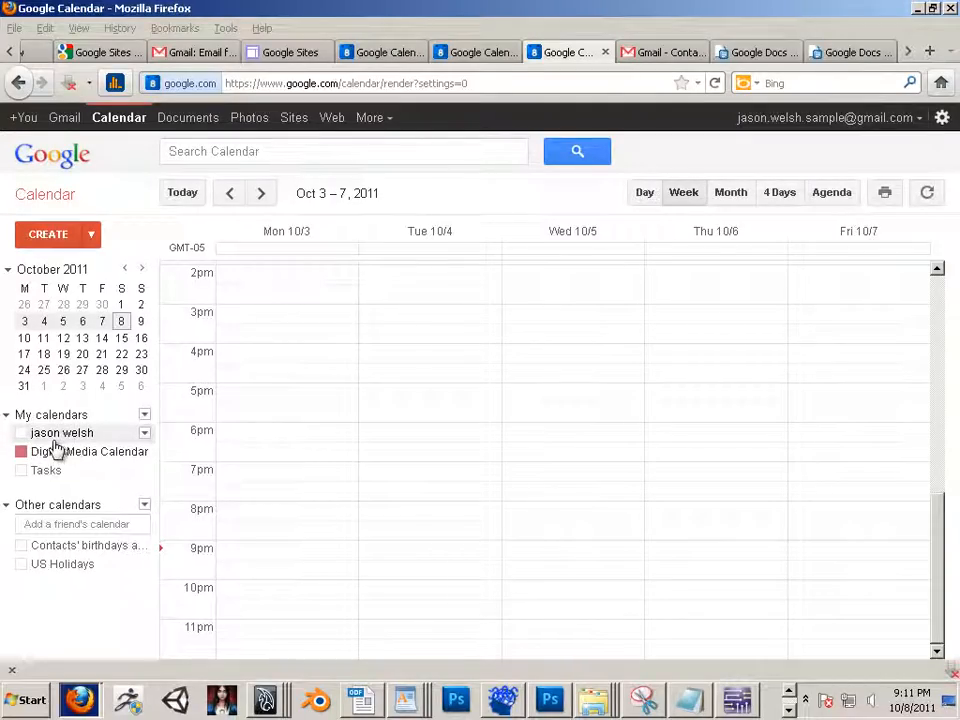
Step: Toggle the personal calendar's visibility on and off several times, leaving it hidden
click(20, 437)
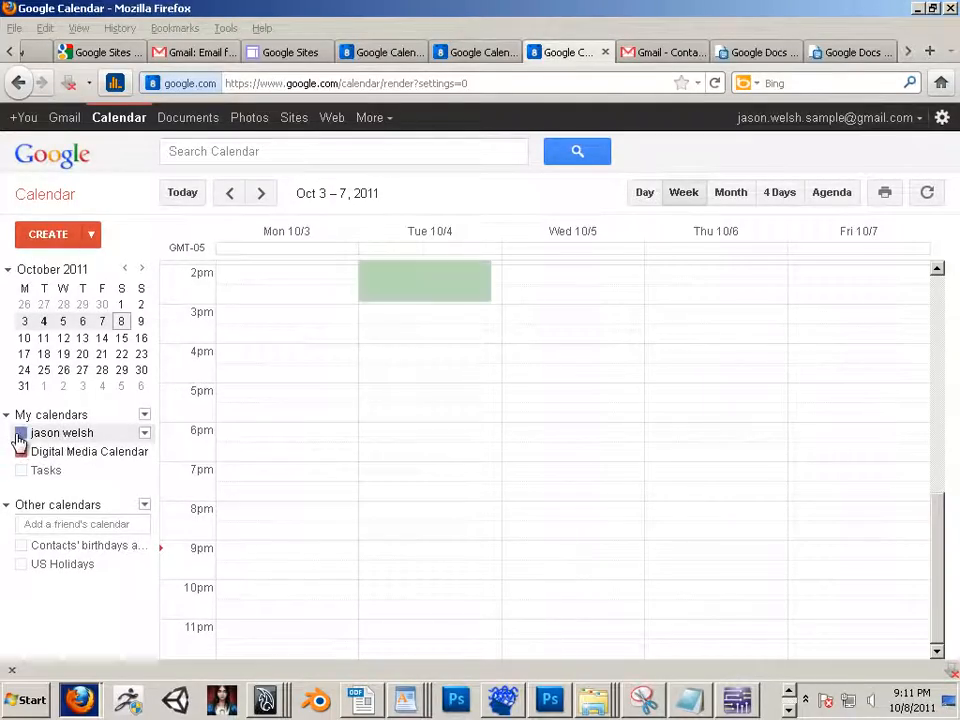
click(20, 437)
click(20, 437)
click(20, 437)
click(20, 437)
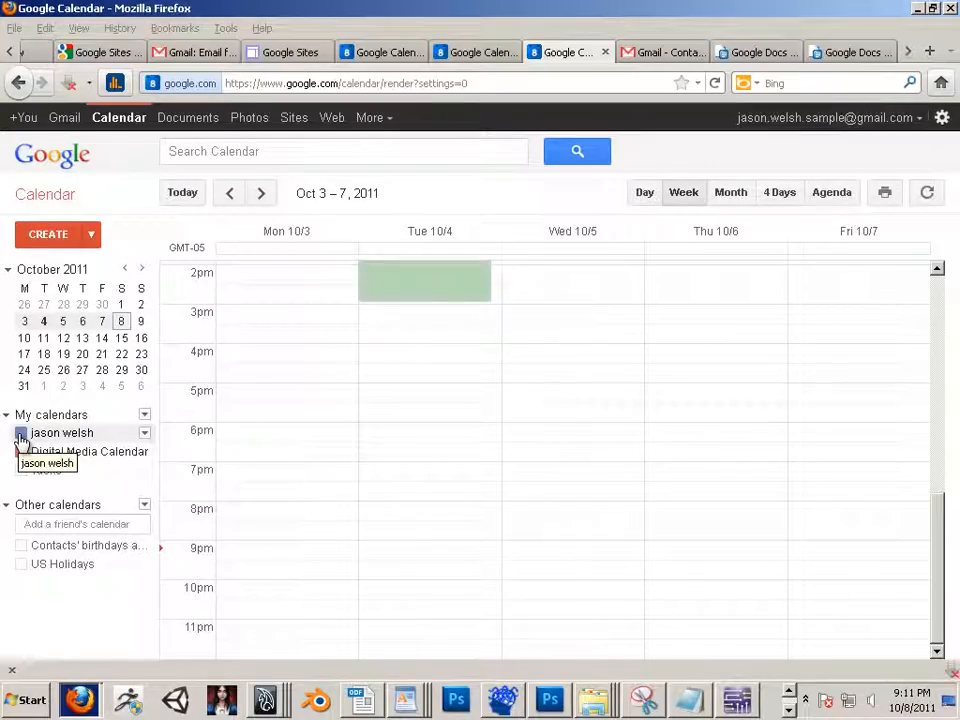
click(20, 437)
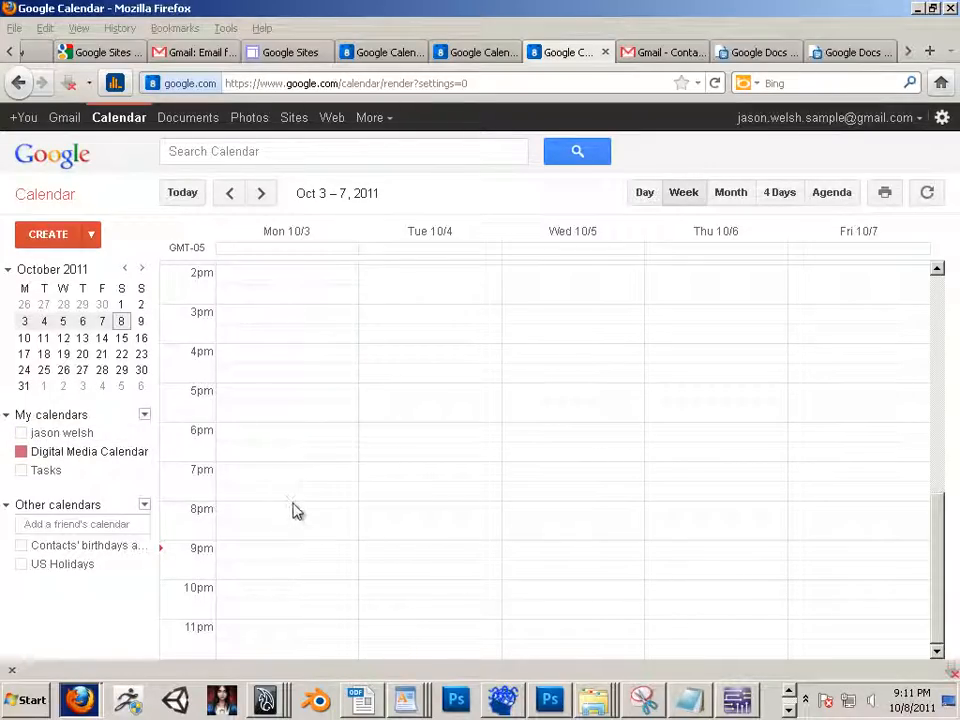